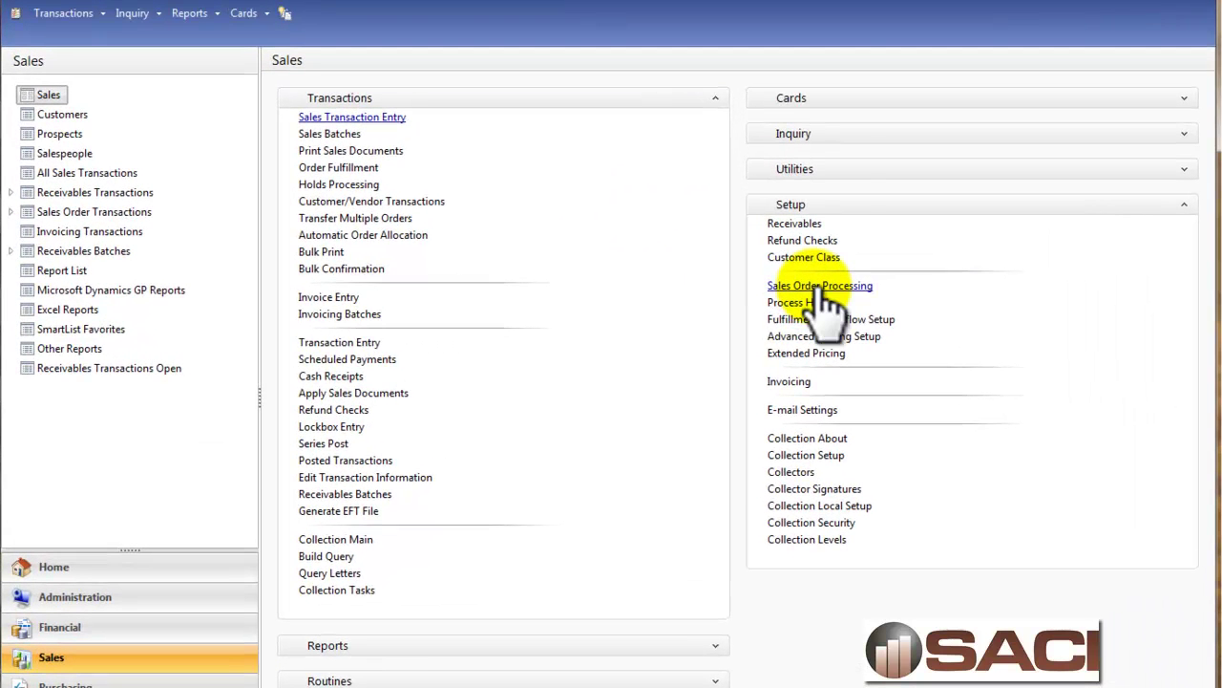
Open Sales Order Processing setup and view the STDINV invoice setup, allocating by Line Item.
left_click(817, 286)
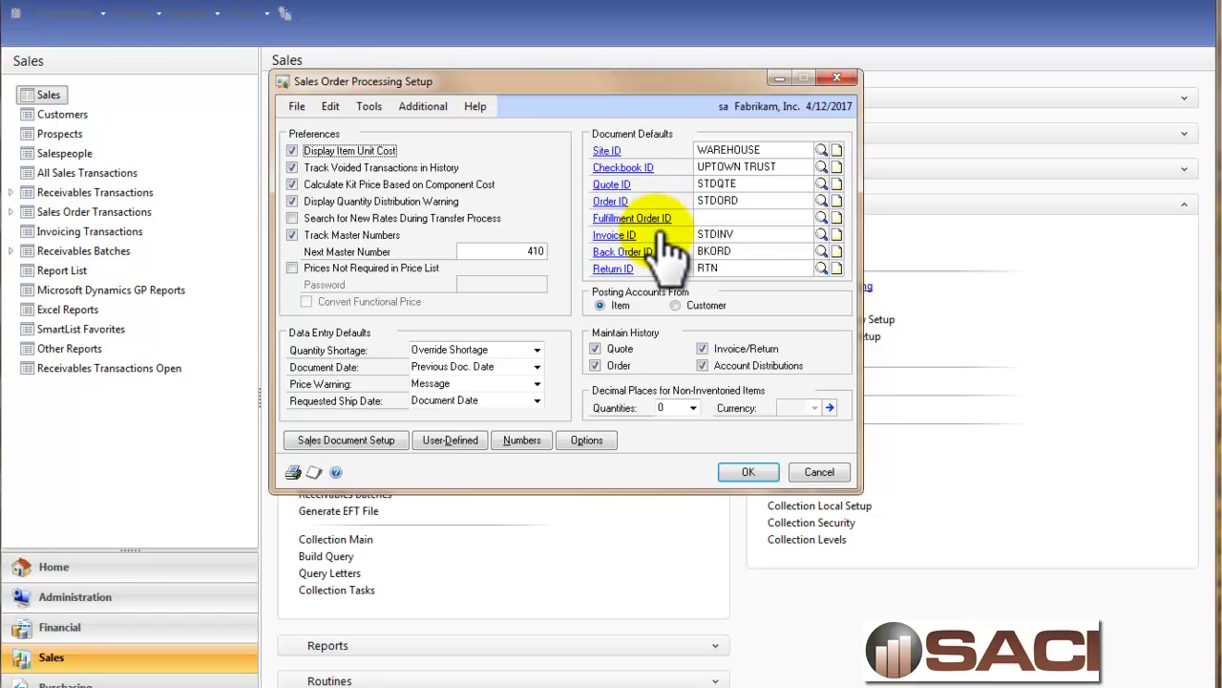
left_click(611, 235)
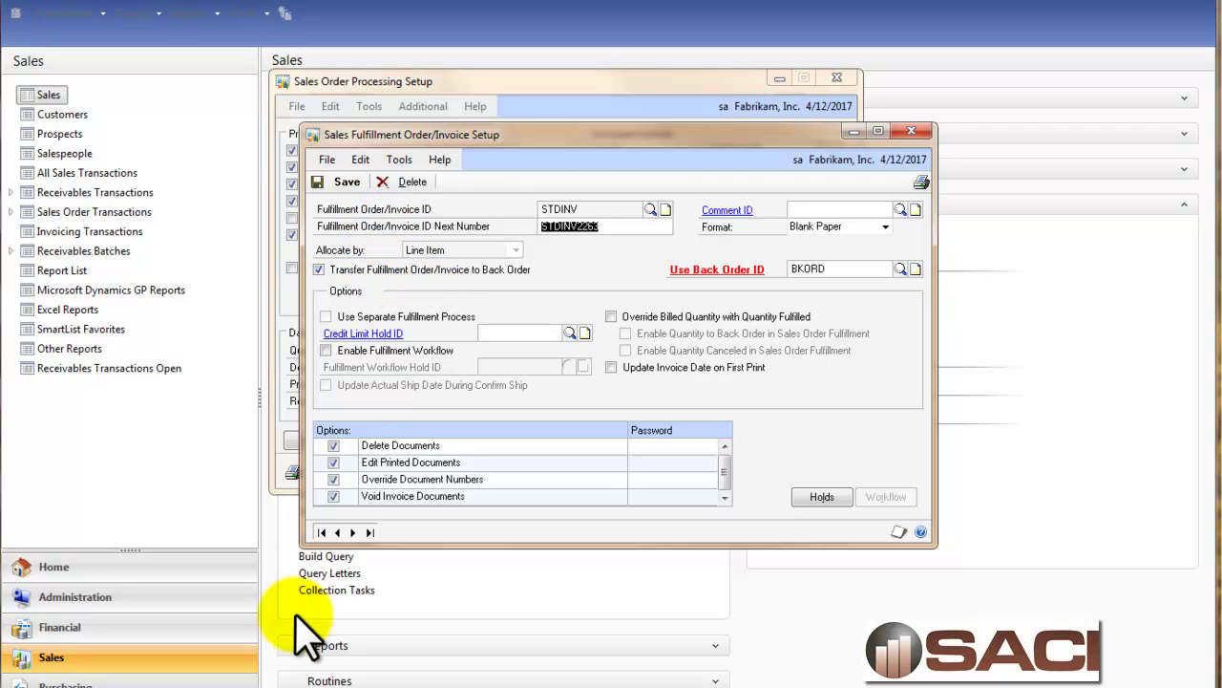
Step to the SERVINV invoice type, check its Document/Batch allocation, and close the fulfillment setup.
left_click(337, 532)
left_click(337, 532)
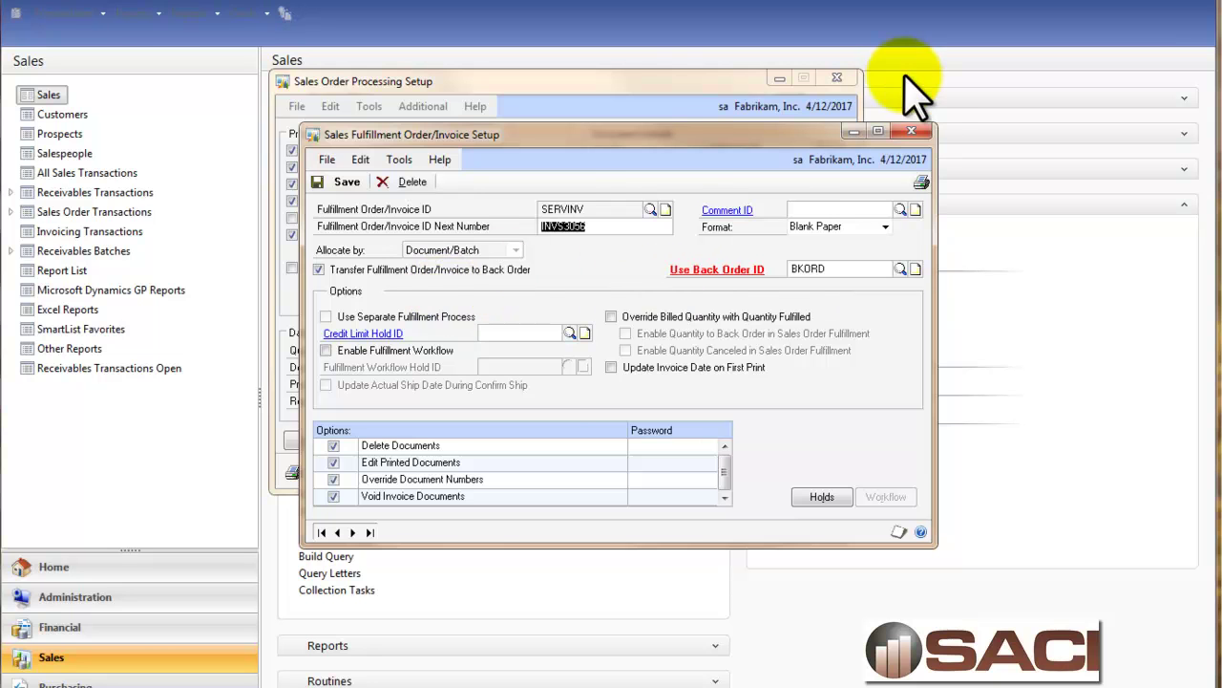
left_click(911, 131)
Close the setup window and start STDINV invoice STDINV2263 in Sales Transaction Entry.
left_click(850, 84)
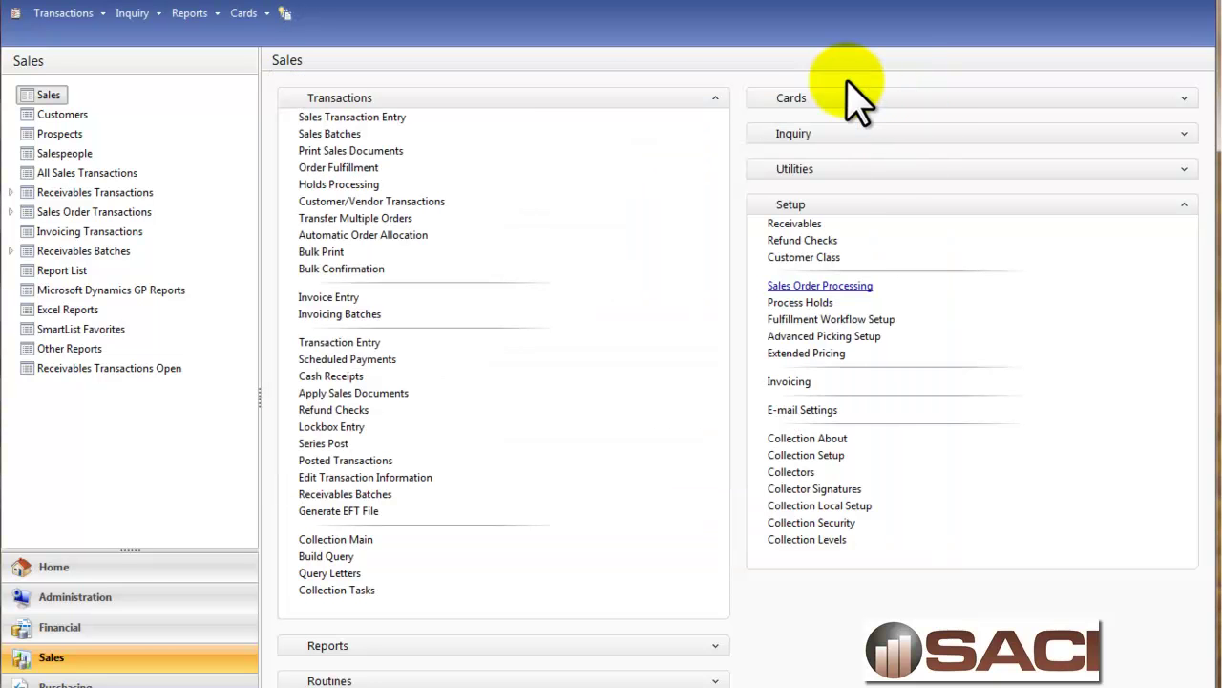
left_click(387, 118)
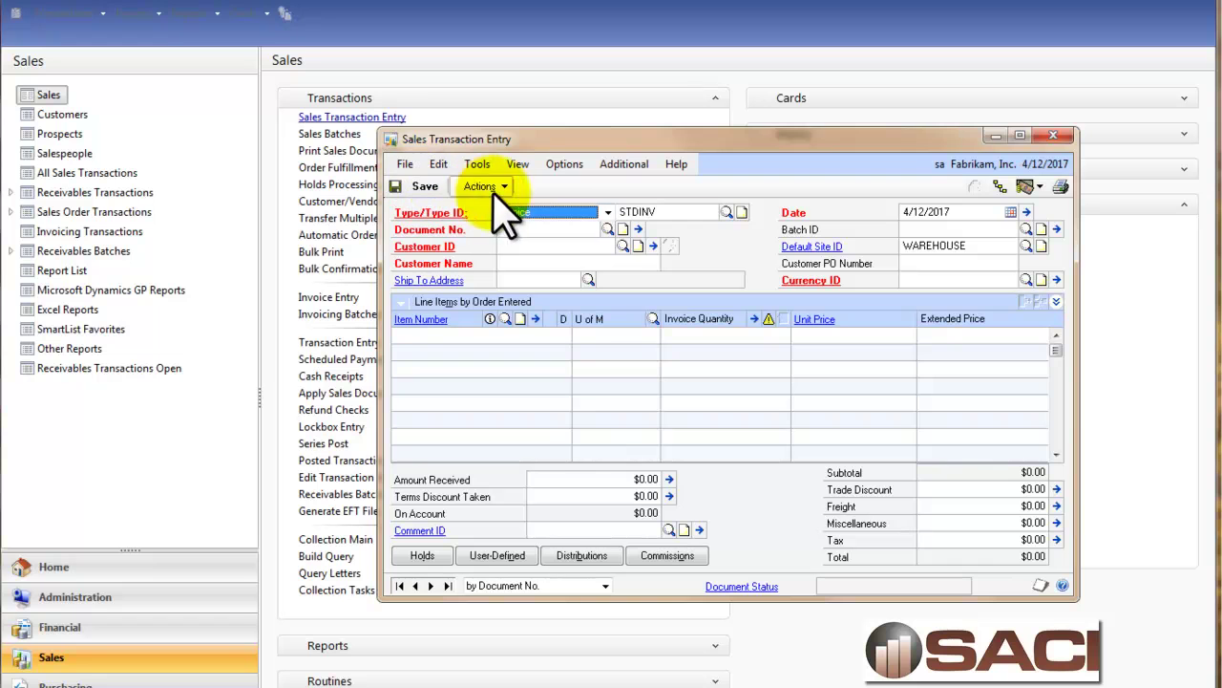
left_click(663, 212)
key("Tab")
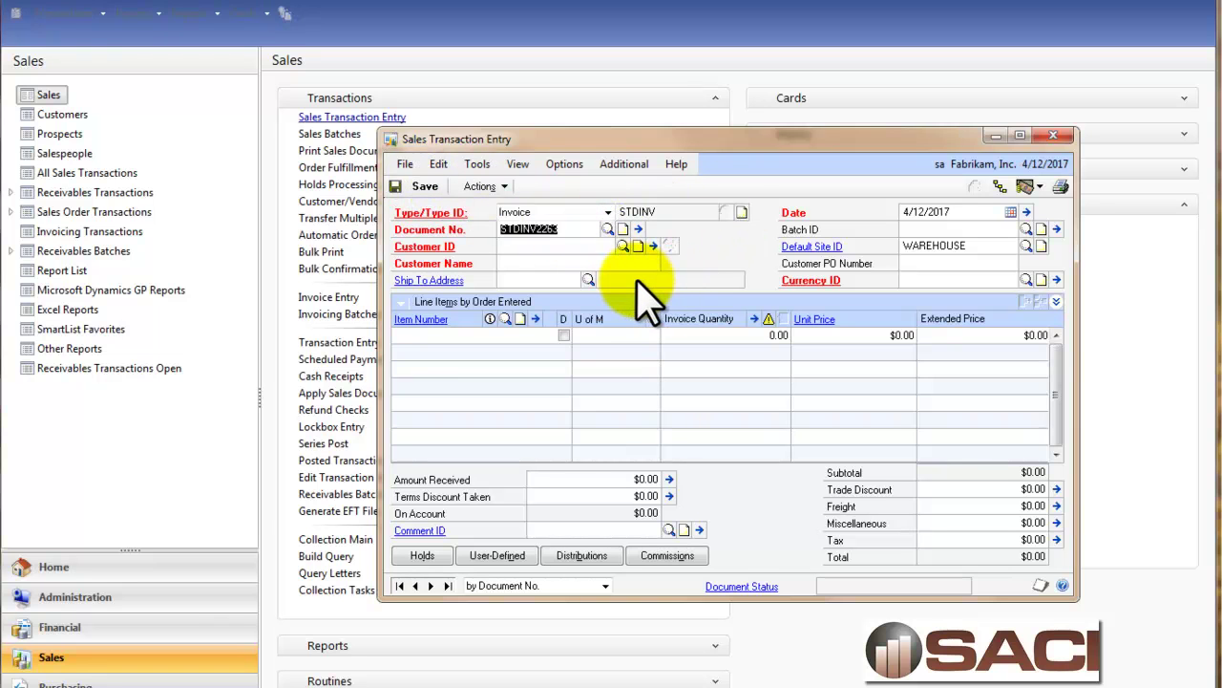
key("Tab")
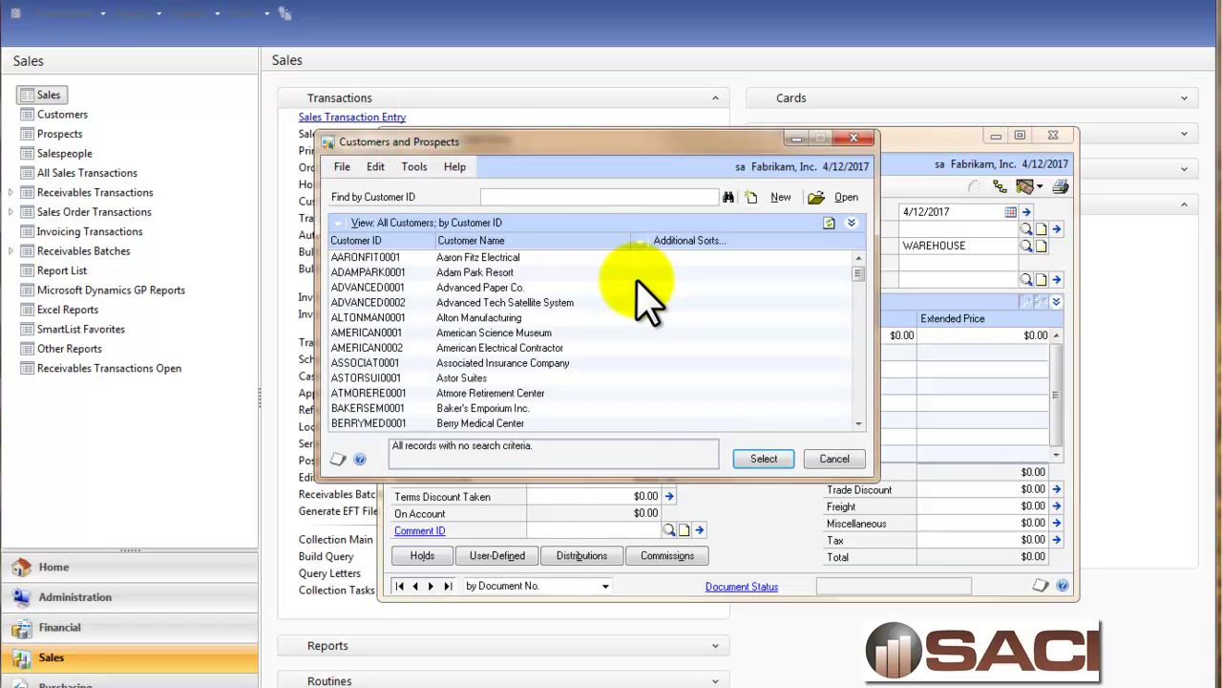
Set the customer to Aaron Fitz Electrical and create and save new batch BELINDA.
double_click(500, 257)
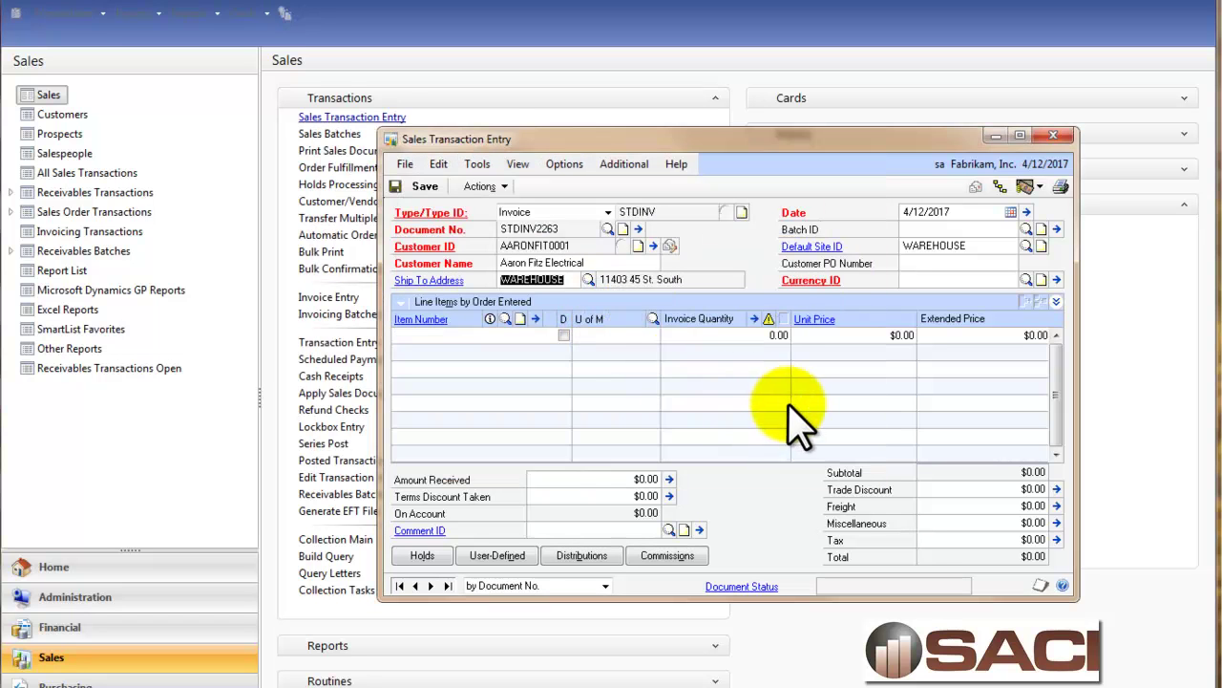
key("Tab")
type("BELINDA")
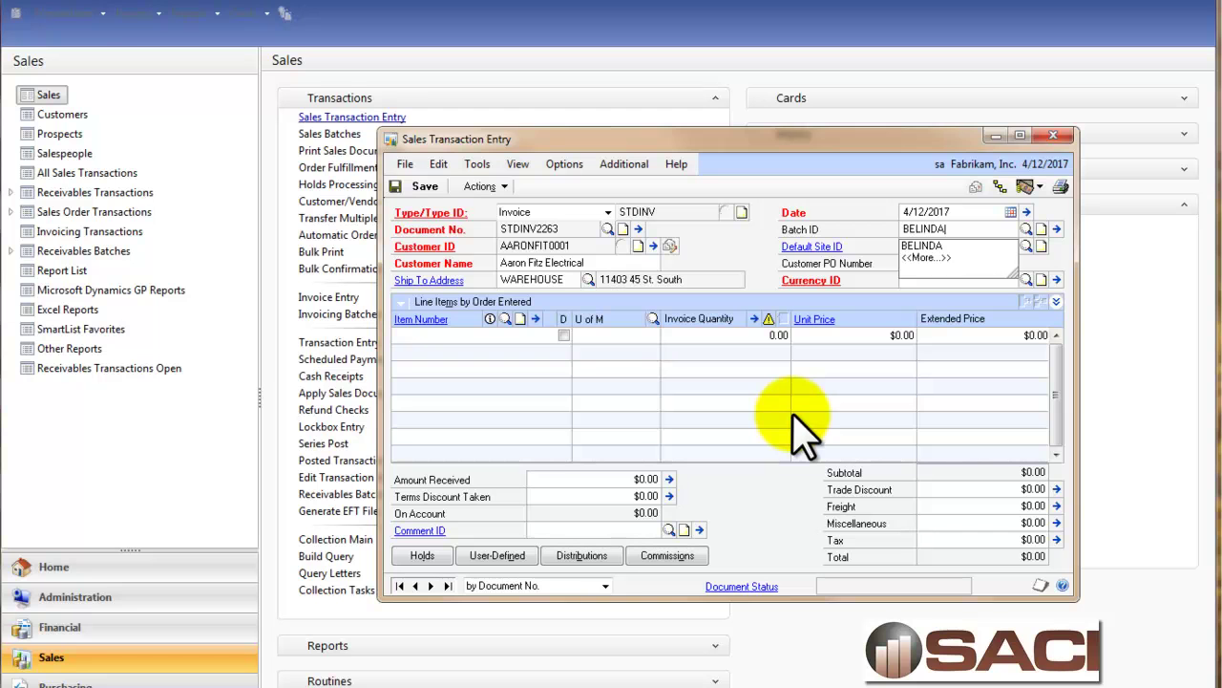
key("Return")
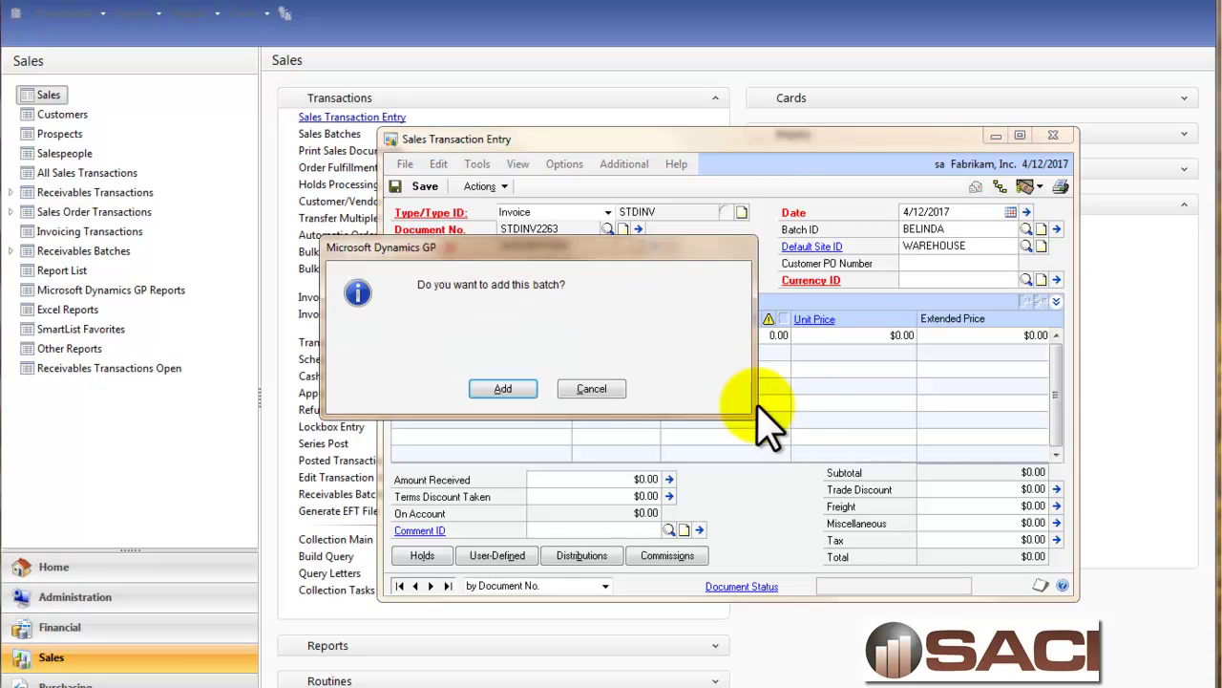
left_click(525, 389)
left_click(346, 197)
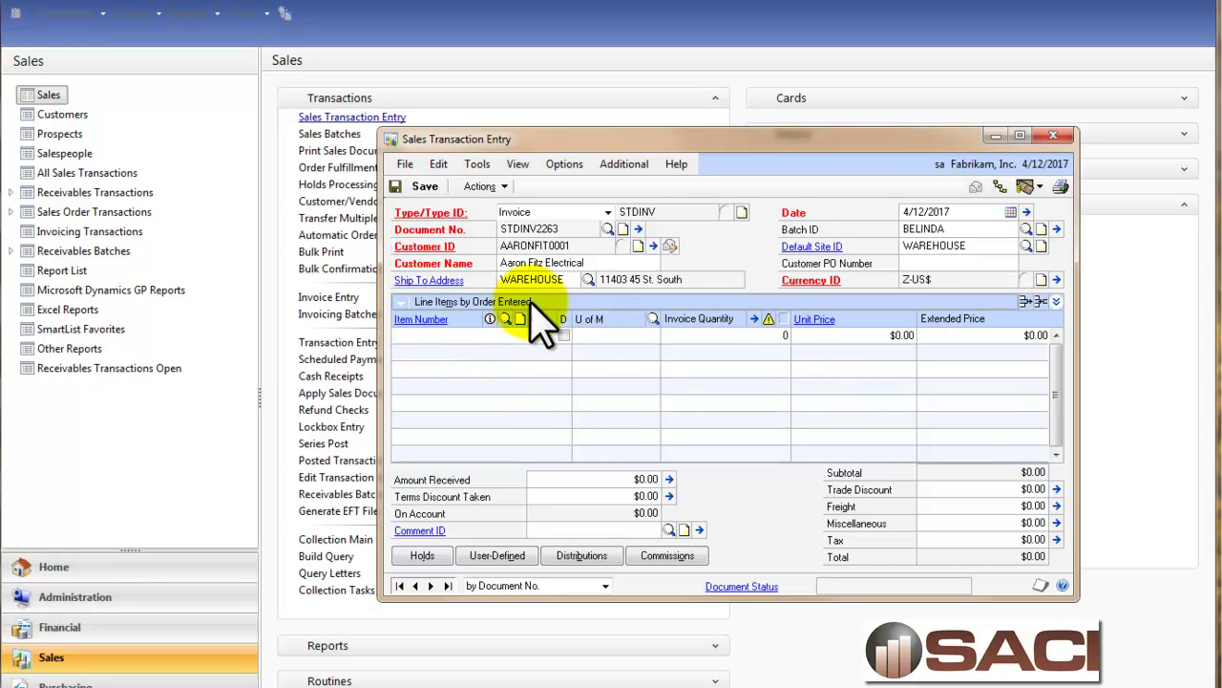
Add item 128 SDRAM to the first invoice line with quantity 1.
left_click(505, 318)
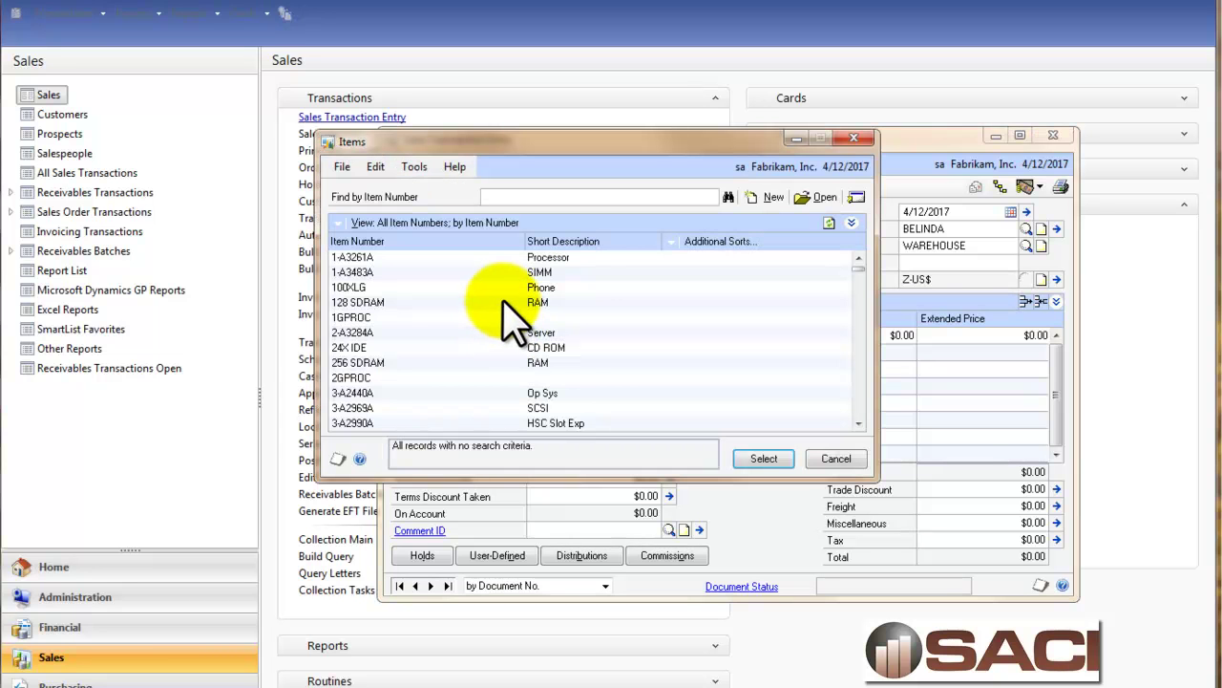
left_click(495, 303)
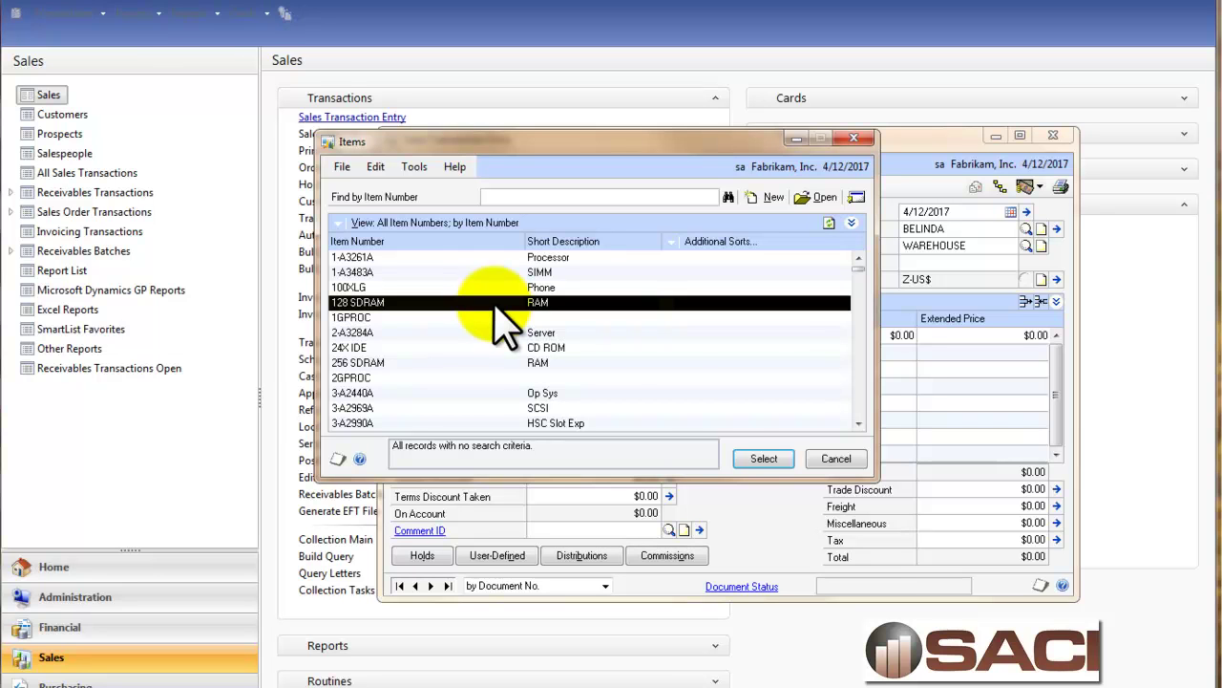
left_click(764, 459)
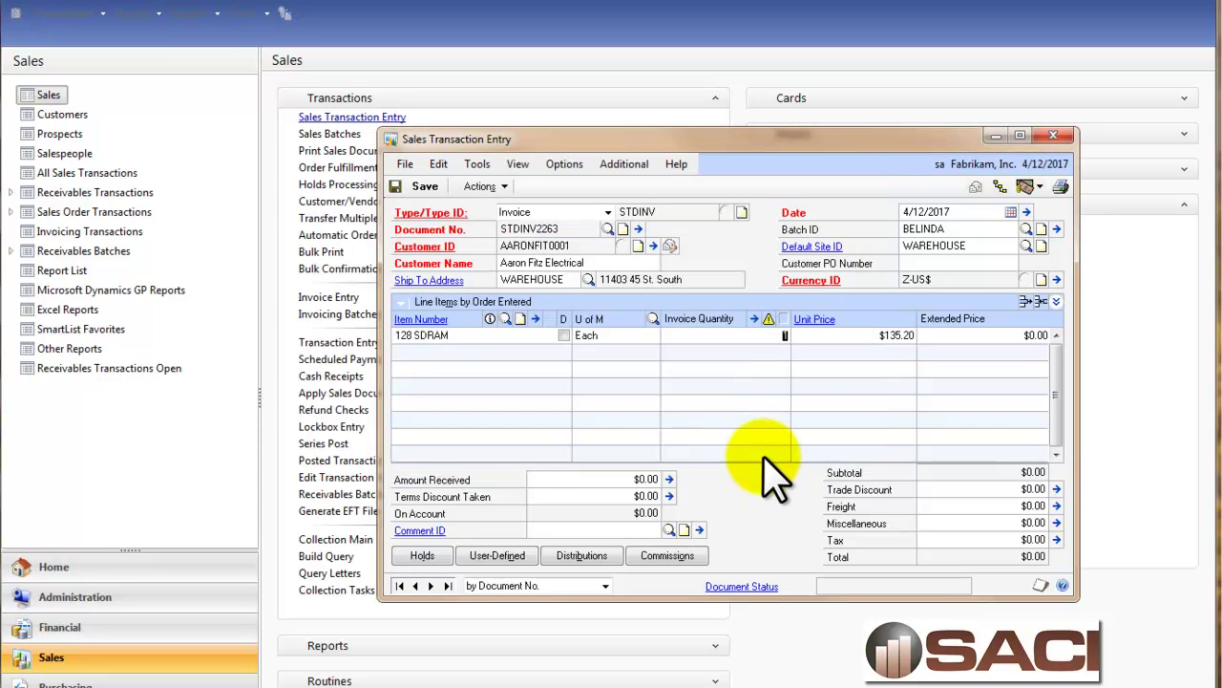
type("1")
key("Tab")
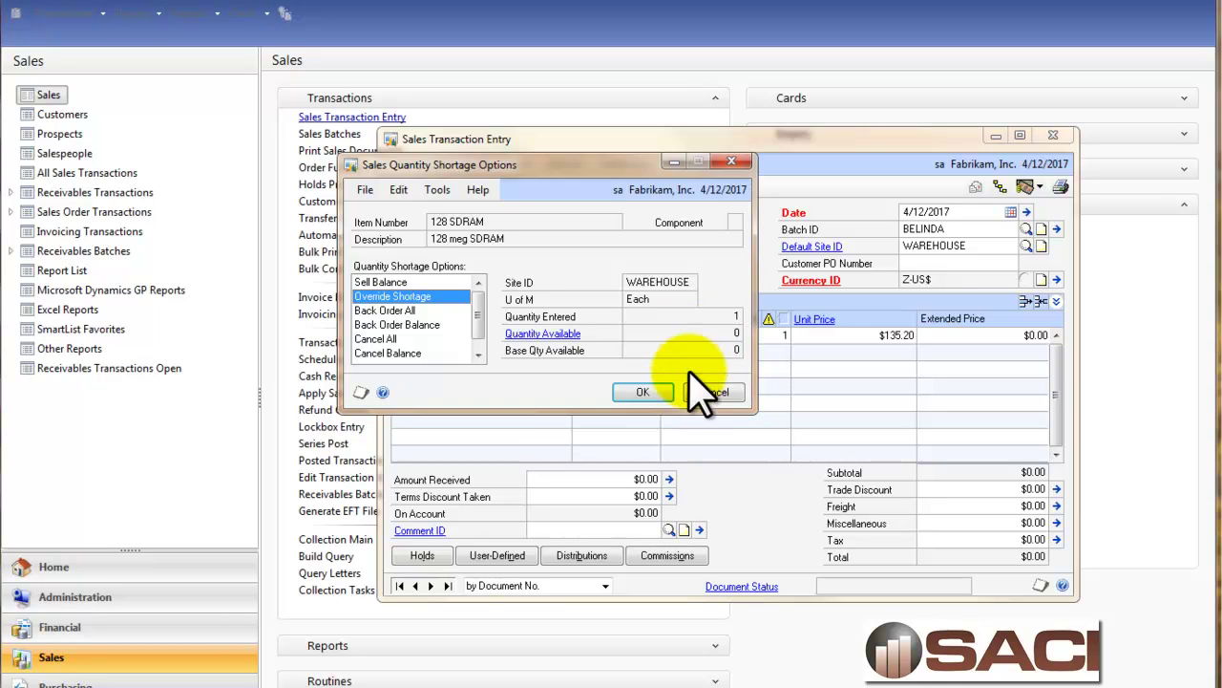
Override the quantity shortage, enter the credit limit override password, and review the line details.
left_click(666, 409)
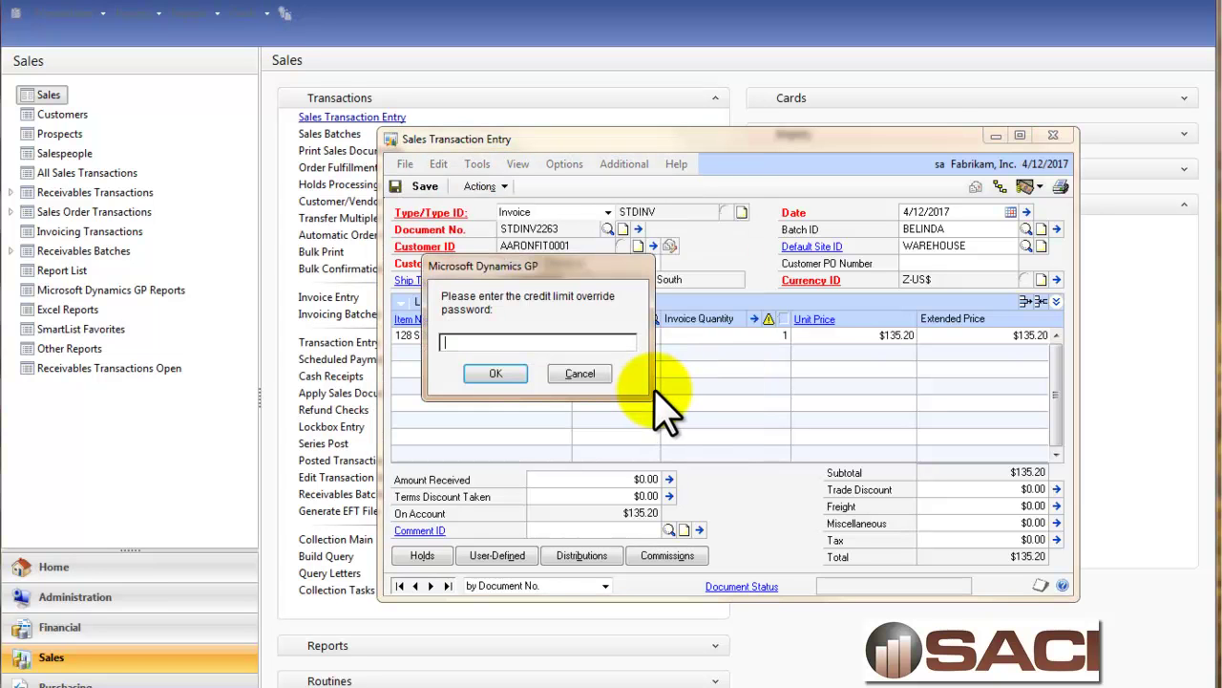
type("access")
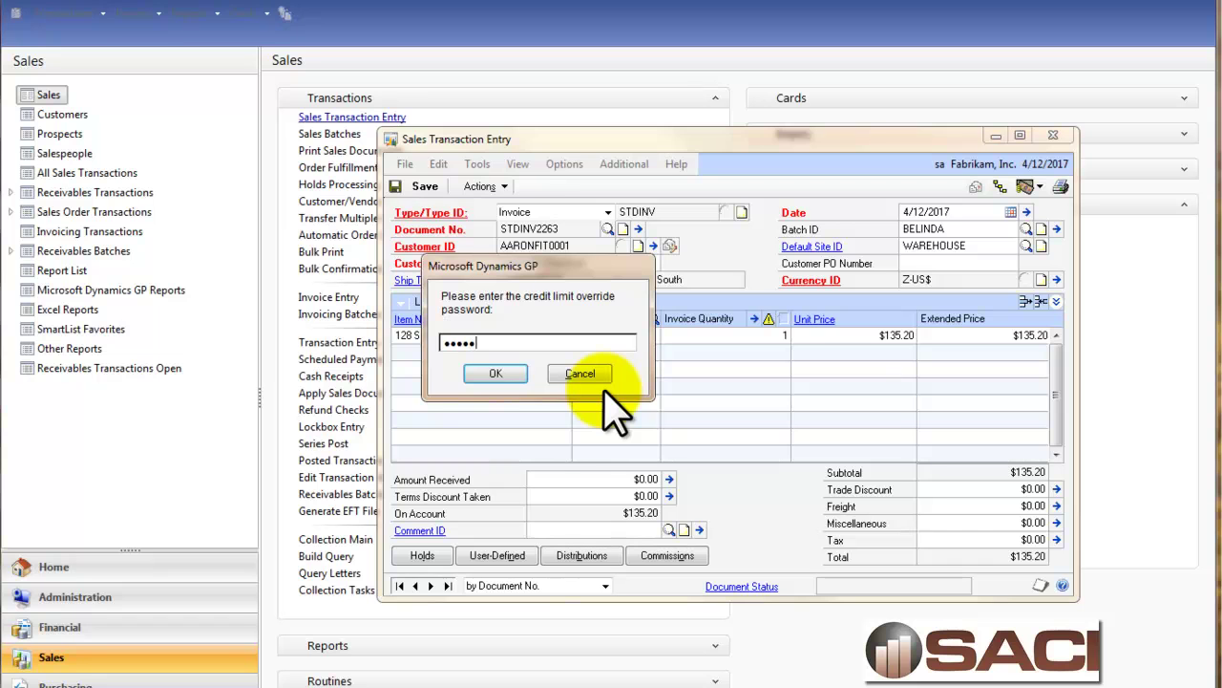
left_click(498, 373)
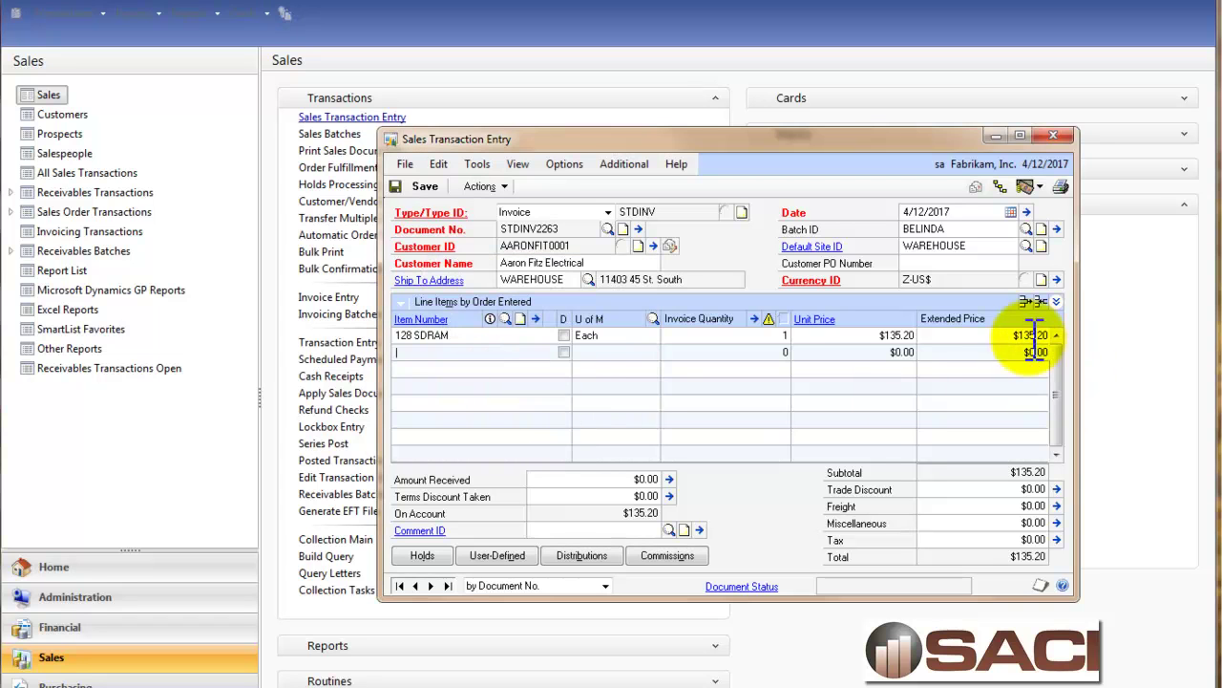
left_click(1056, 301)
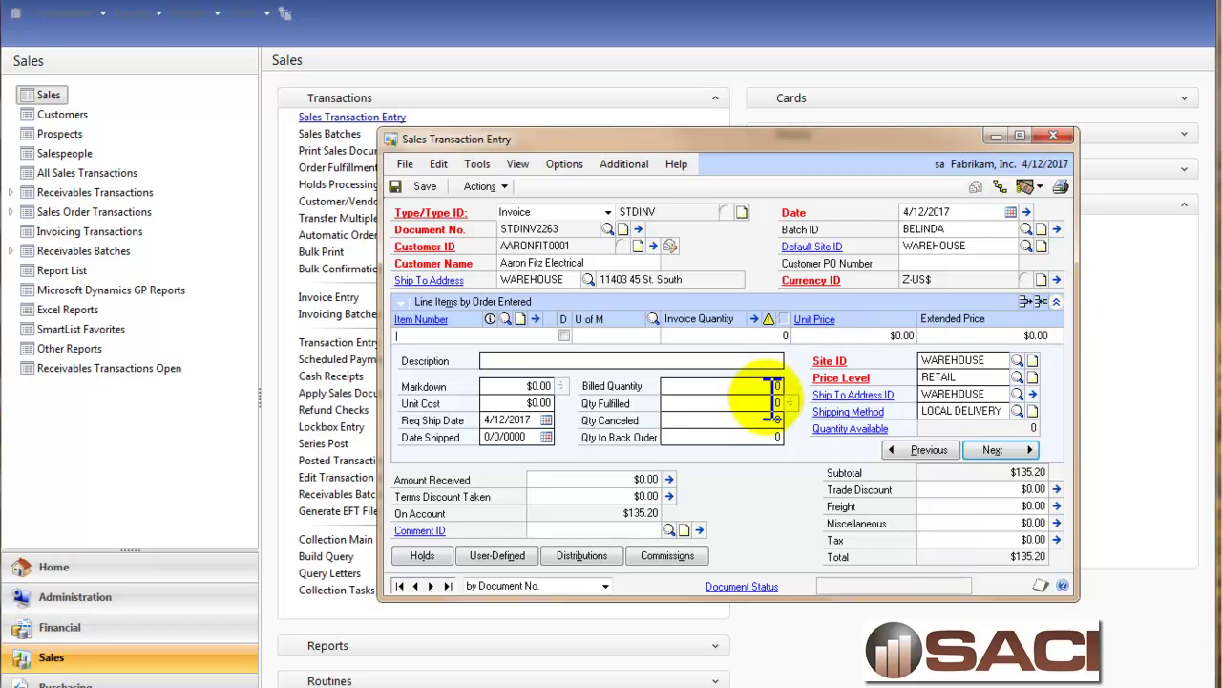
left_click(916, 452)
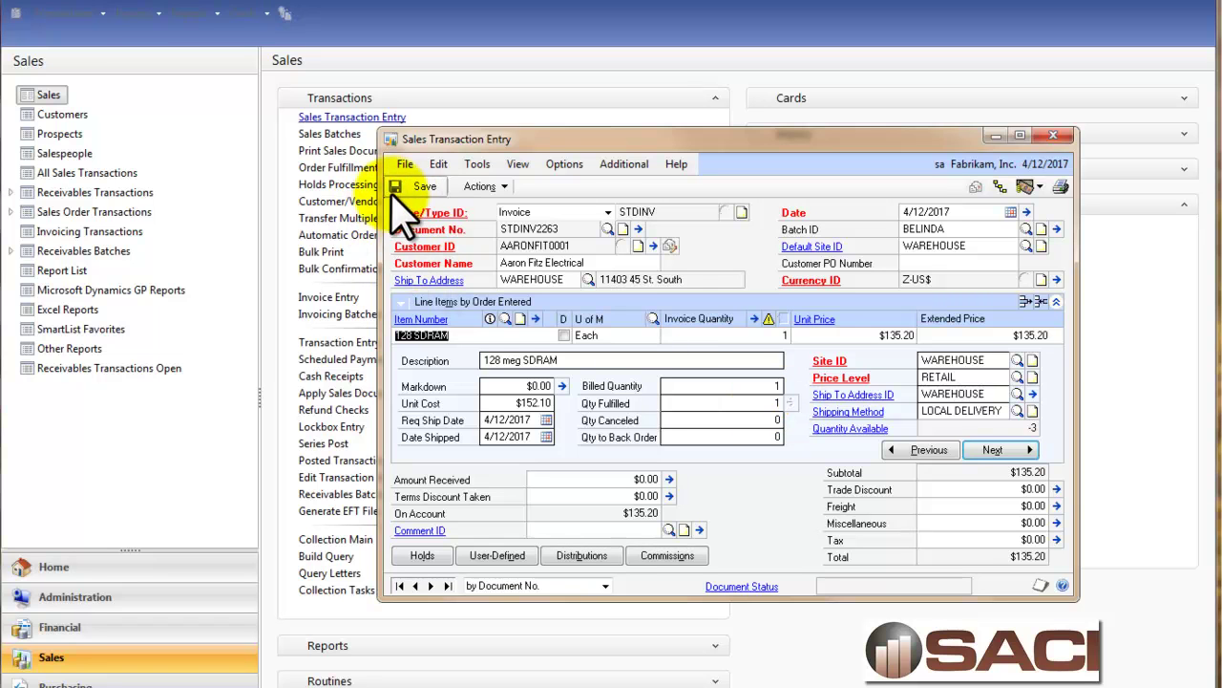
Save STDINV2263 and start SERVINV invoice INVS3056 for Aaron Fitz Electrical.
left_click(417, 189)
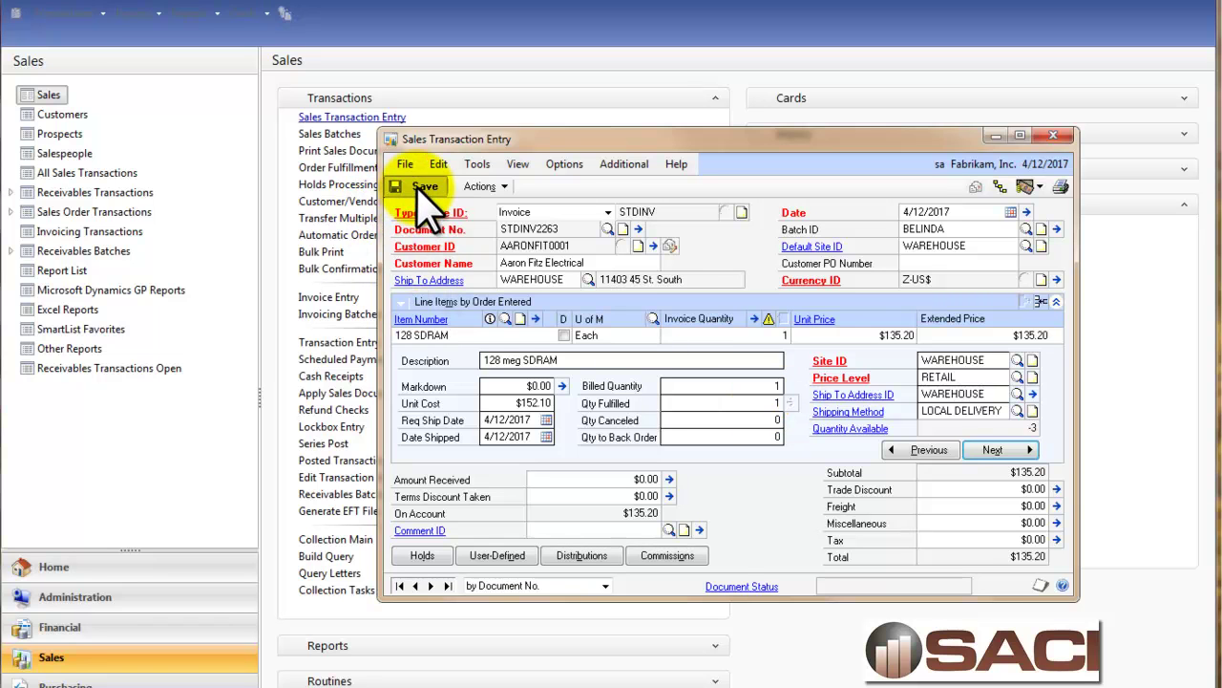
left_click(727, 212)
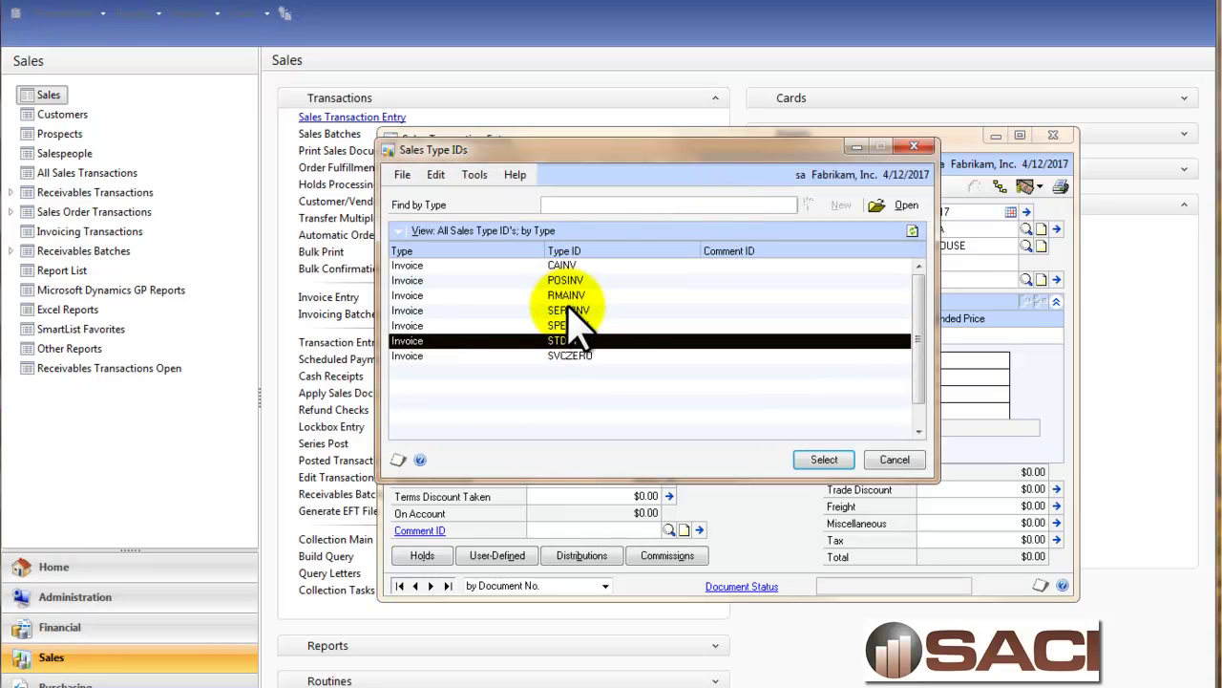
double_click(571, 310)
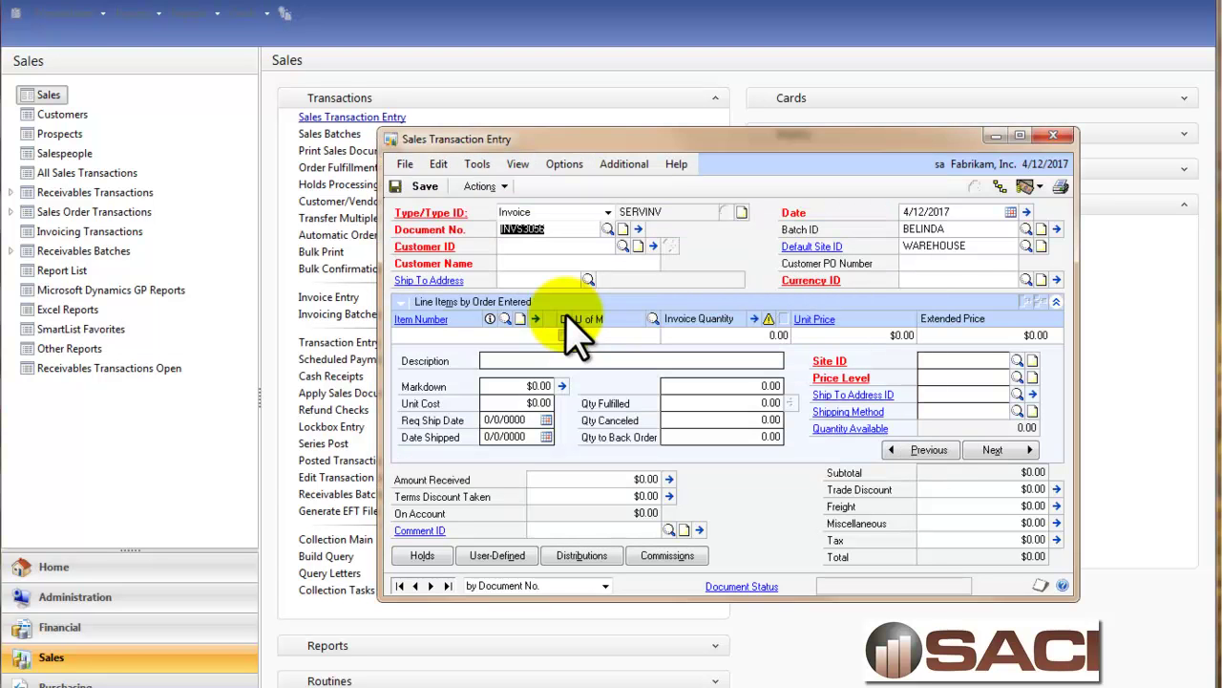
key("Tab")
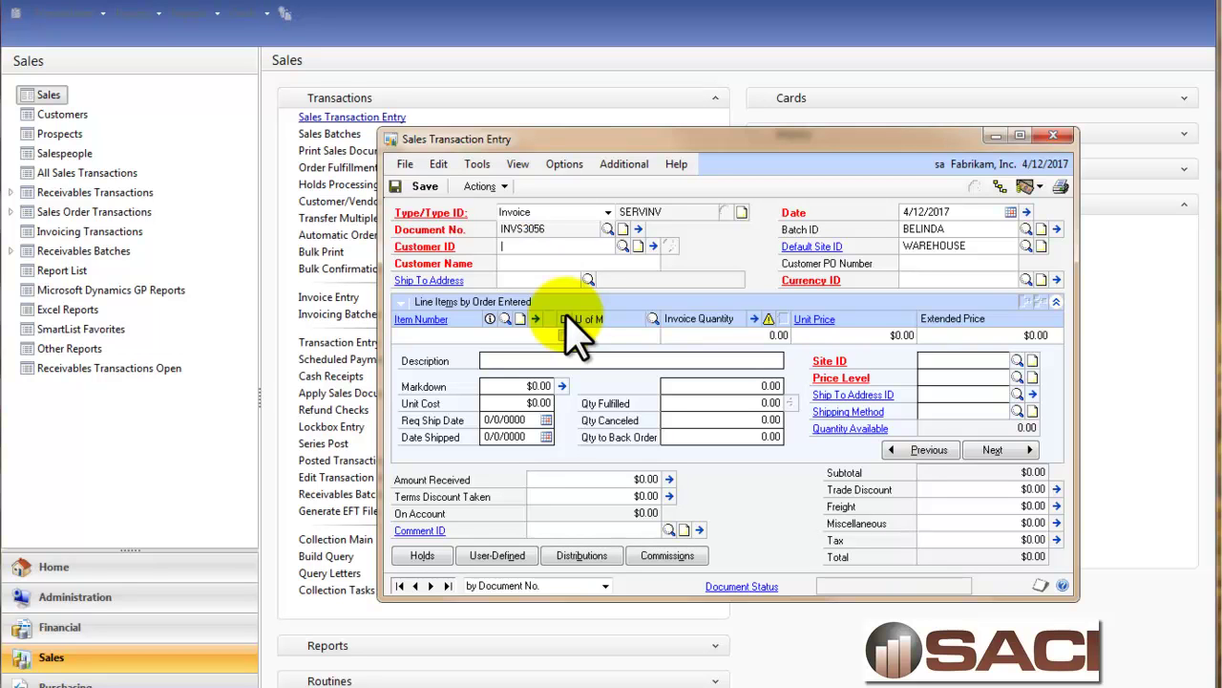
key("Tab")
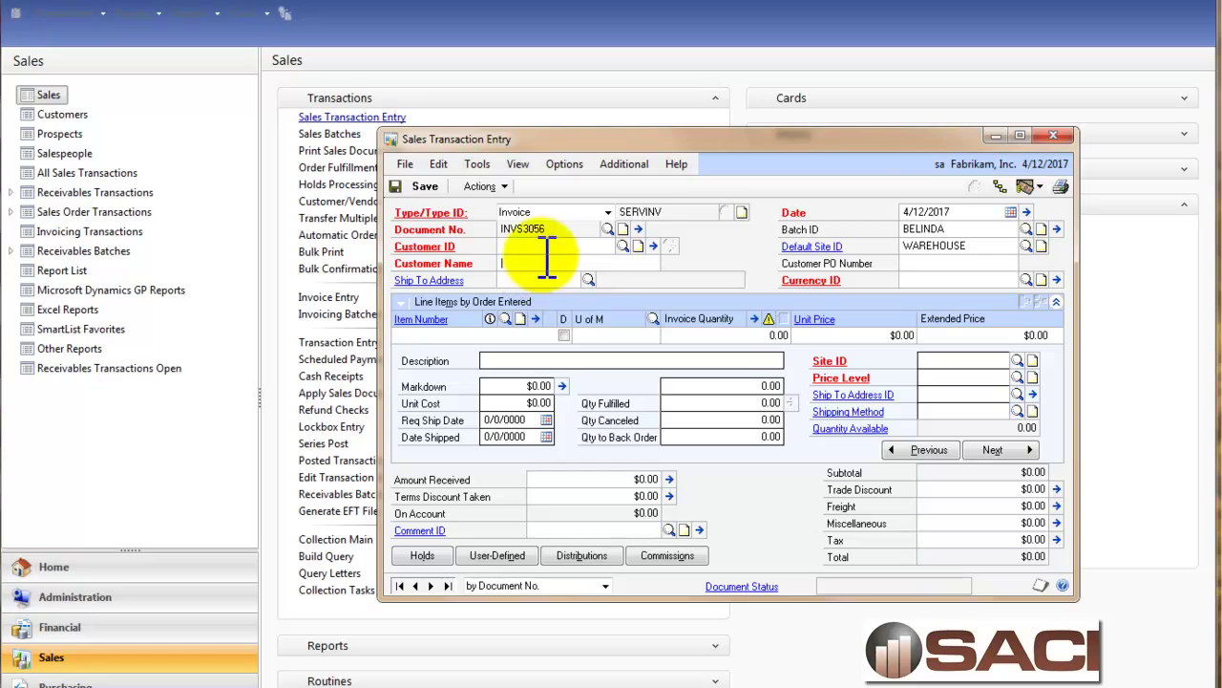
left_click(623, 245)
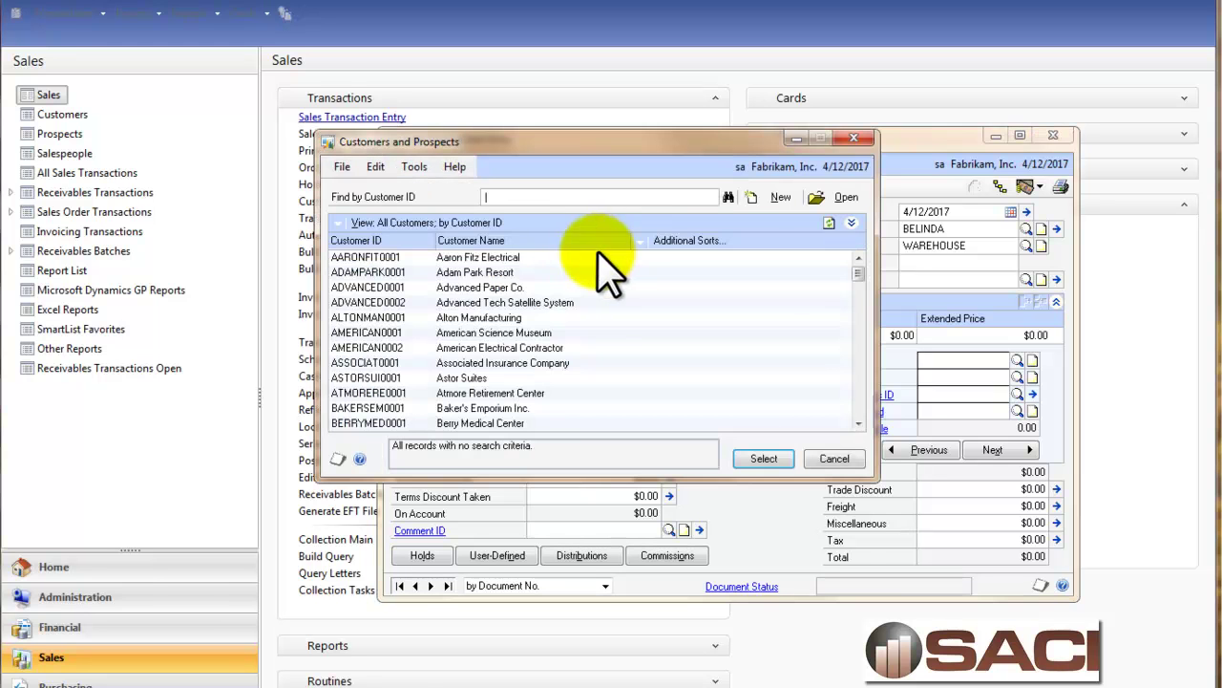
double_click(480, 258)
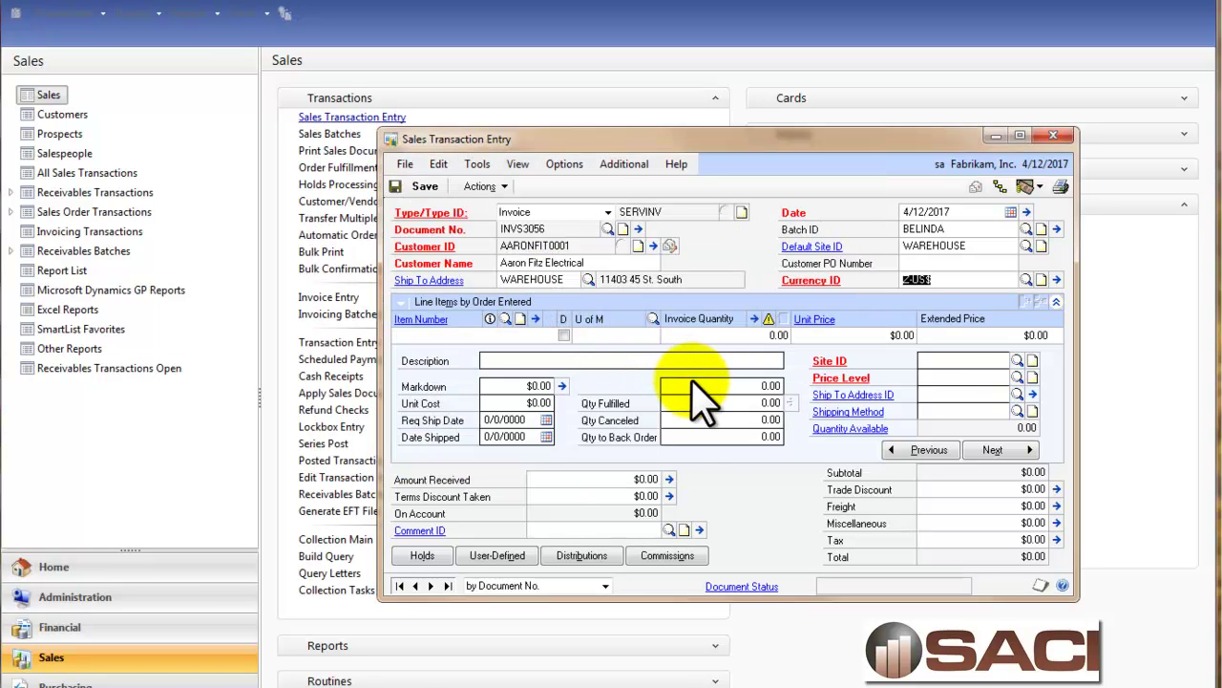
Add 128 SDRAM with quantity 1 and billed quantity 1, entering the credit limit override password.
key("ctrl+l")
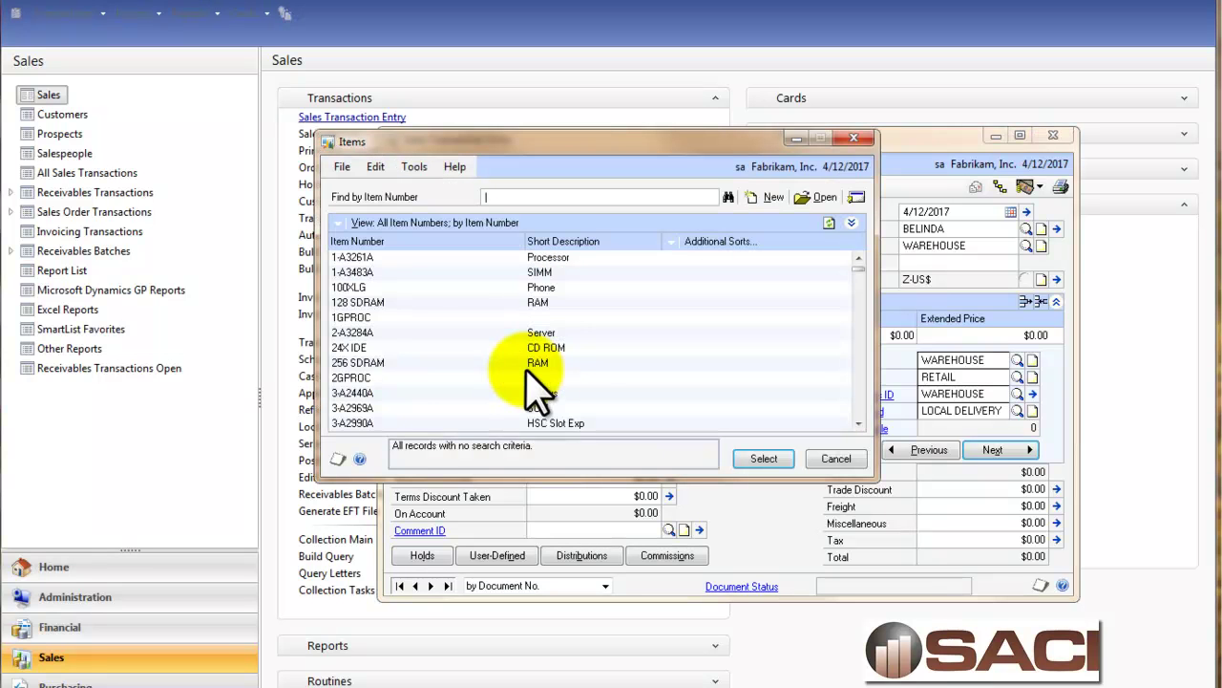
double_click(545, 304)
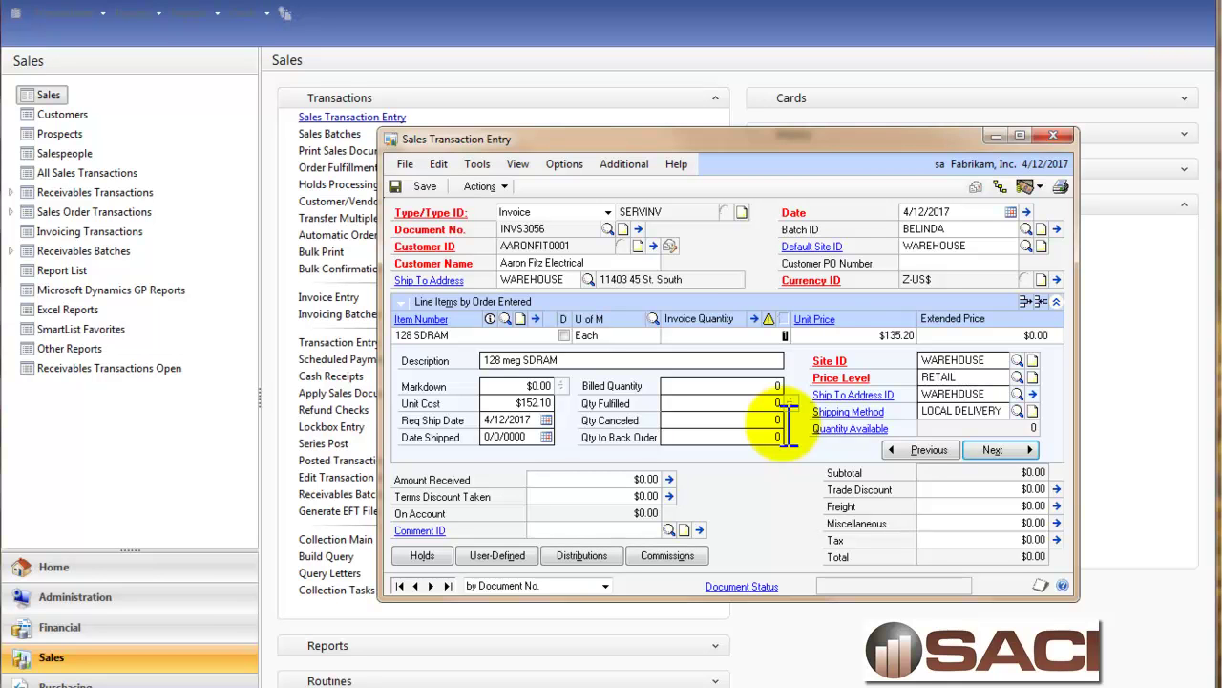
type("1")
key("Tab")
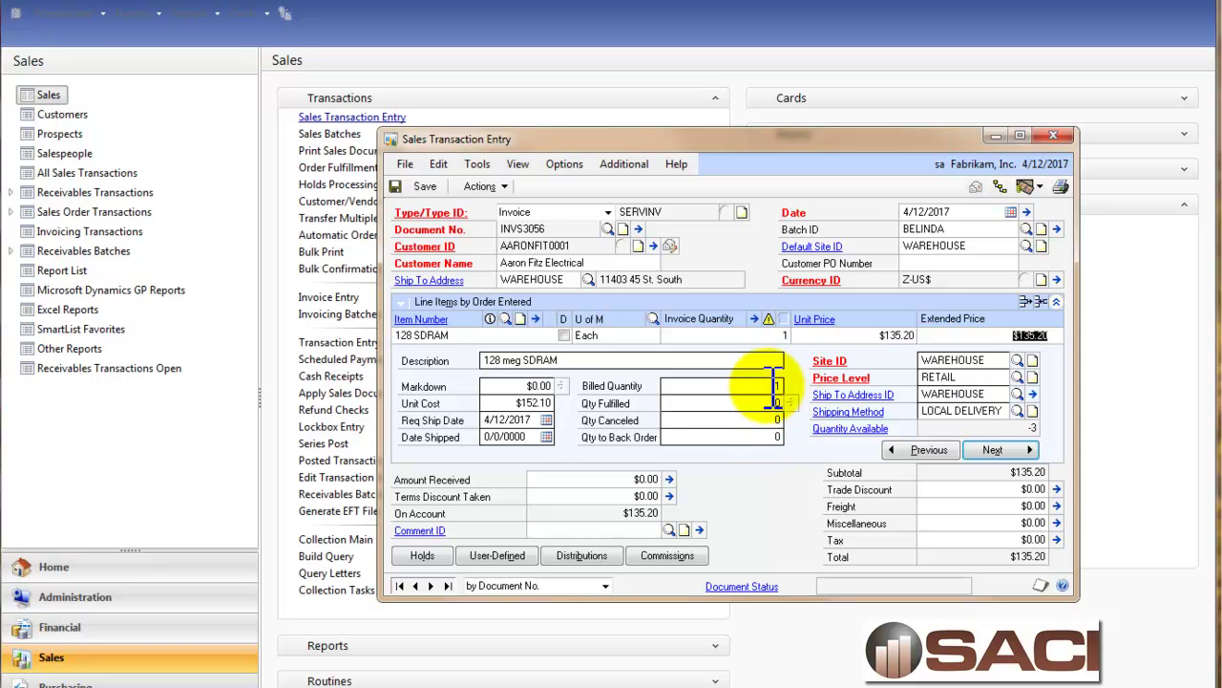
left_click(778, 386)
type("1")
key("Tab")
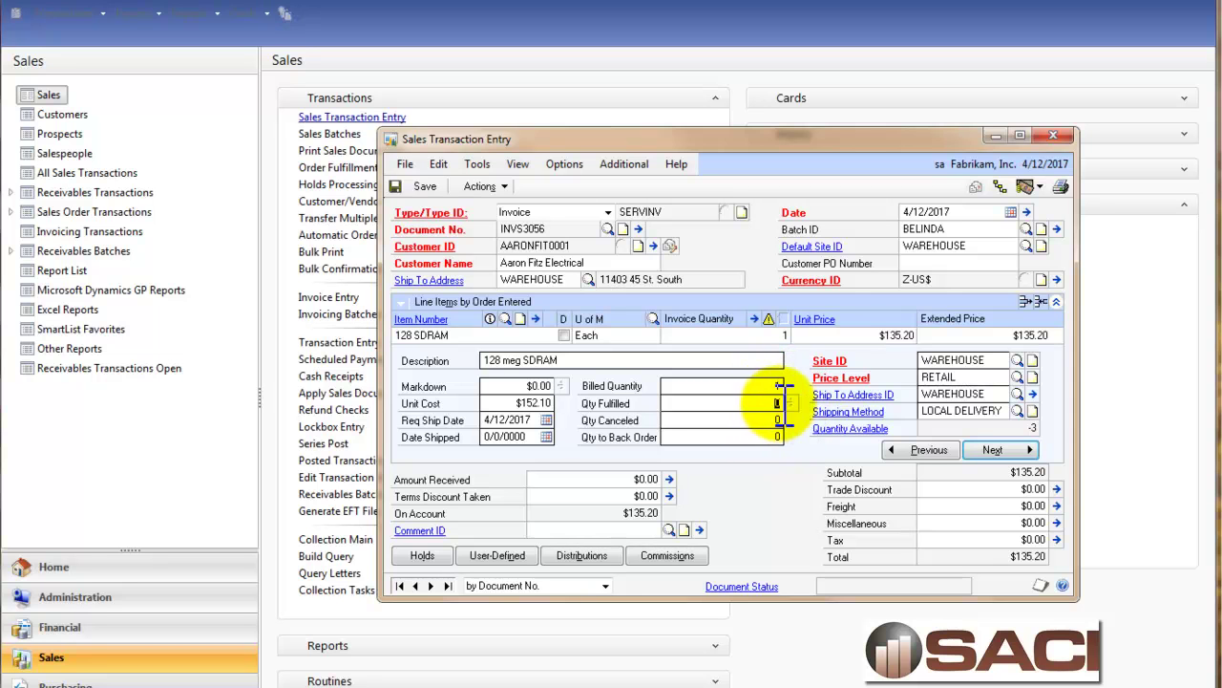
left_click(996, 448)
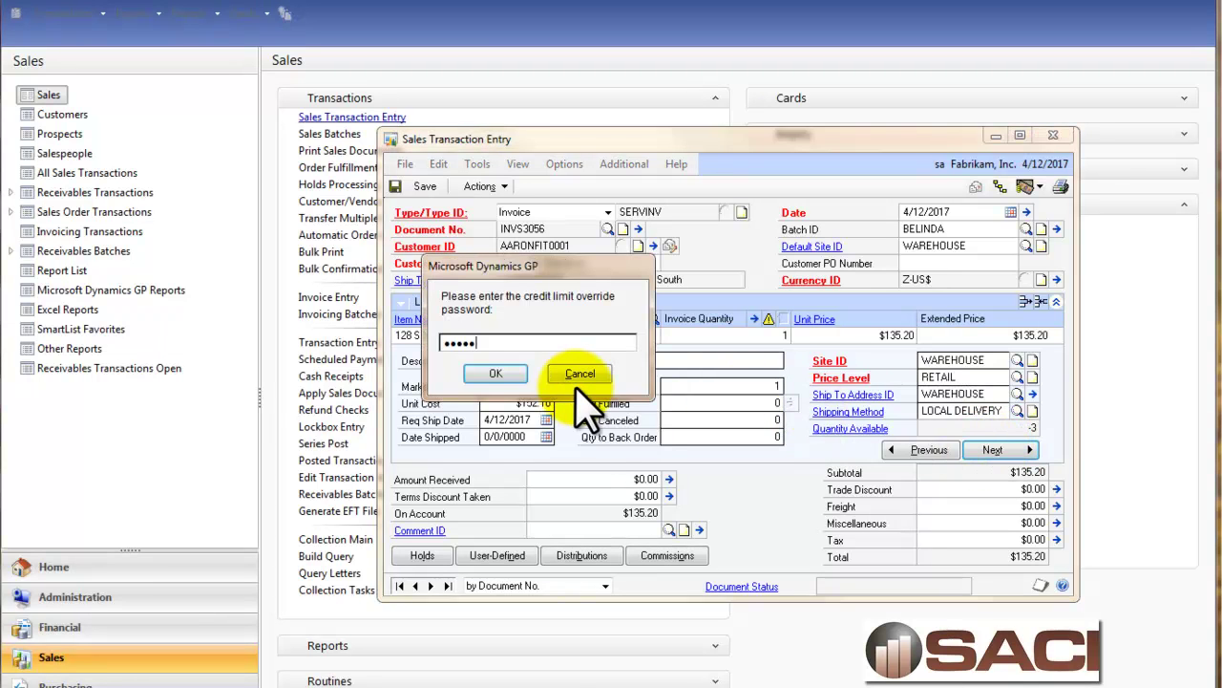
left_click(495, 374)
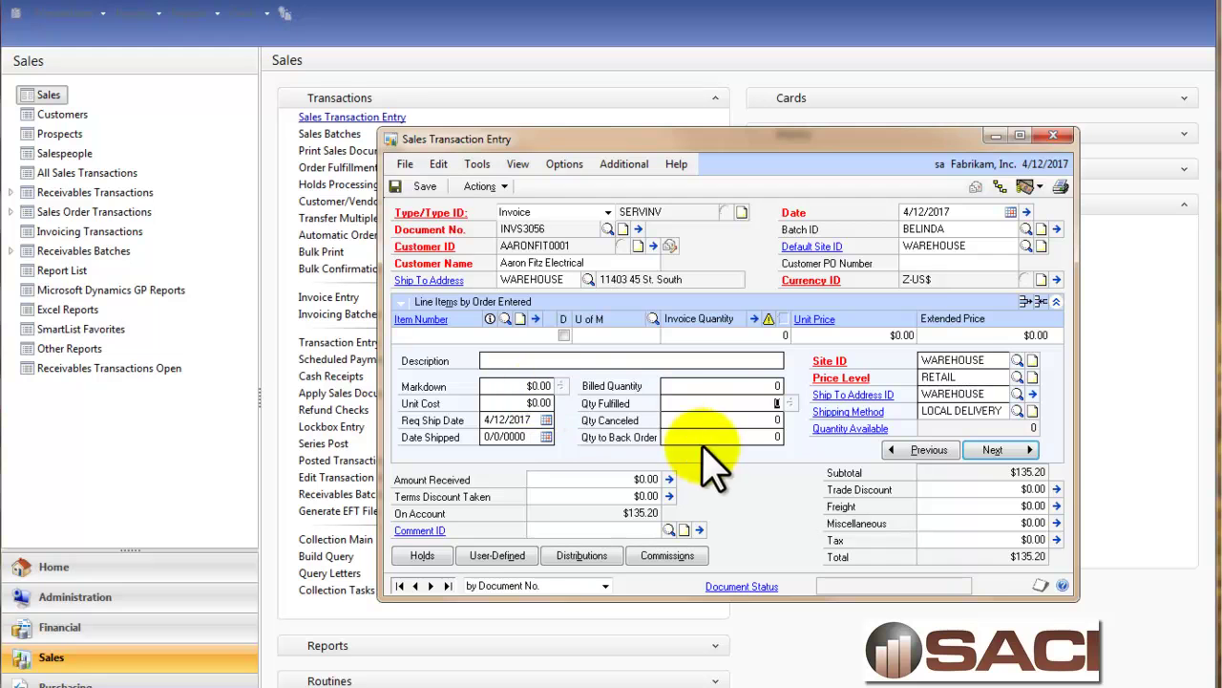
Allocate and fulfil invoice INVS3056 with the shortage overridden, then save it.
left_click(1056, 302)
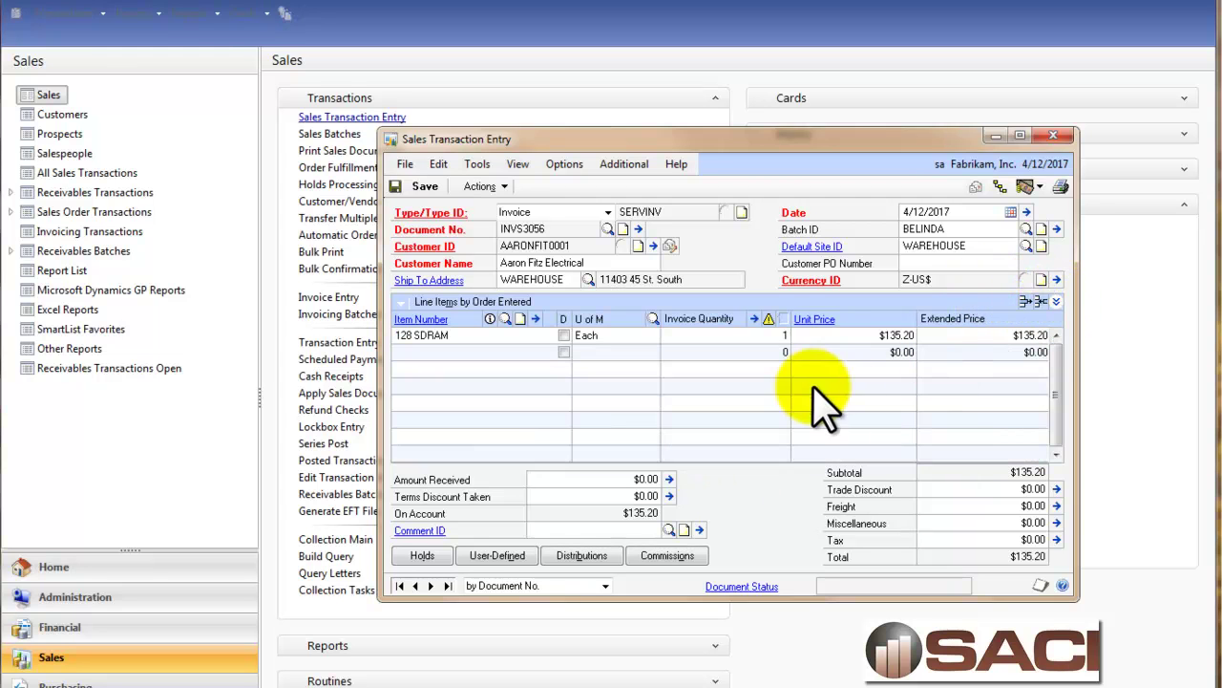
left_click(1057, 302)
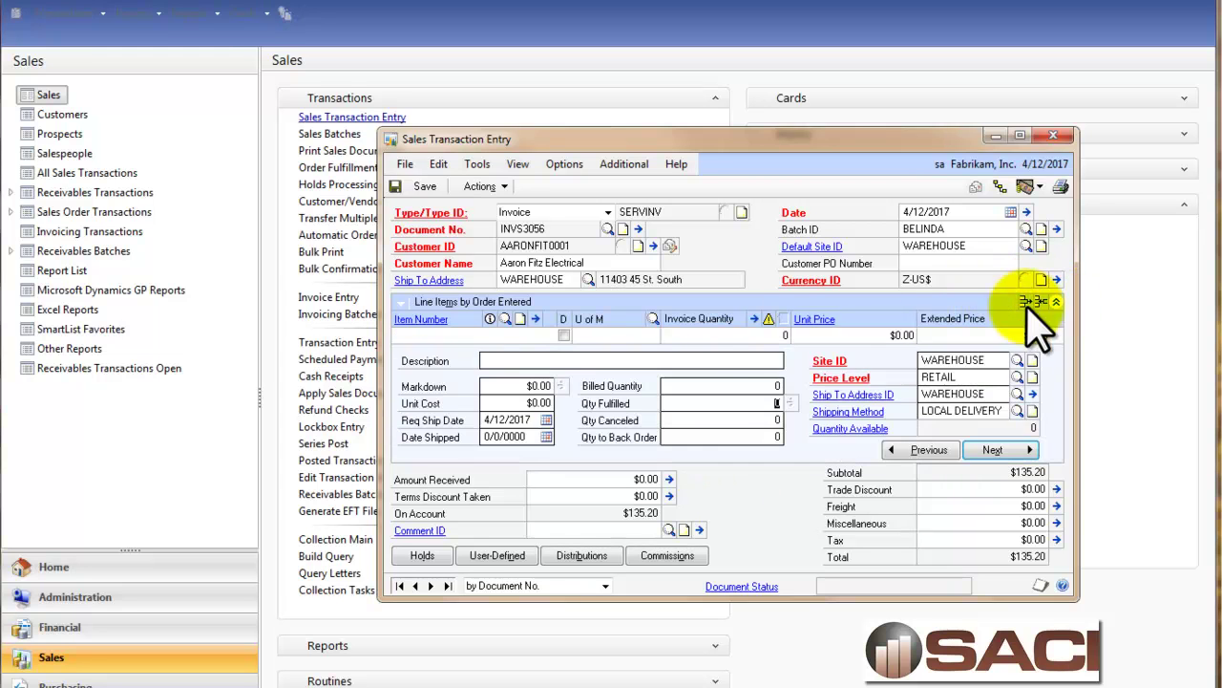
left_click(564, 166)
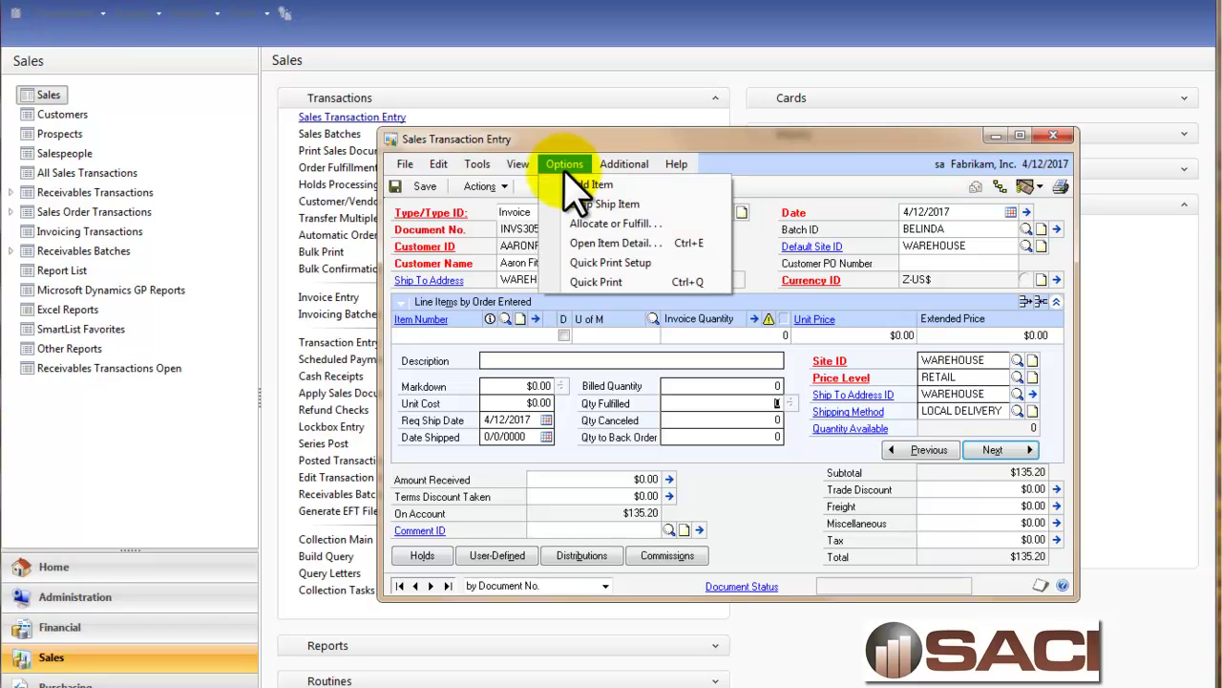
left_click(580, 225)
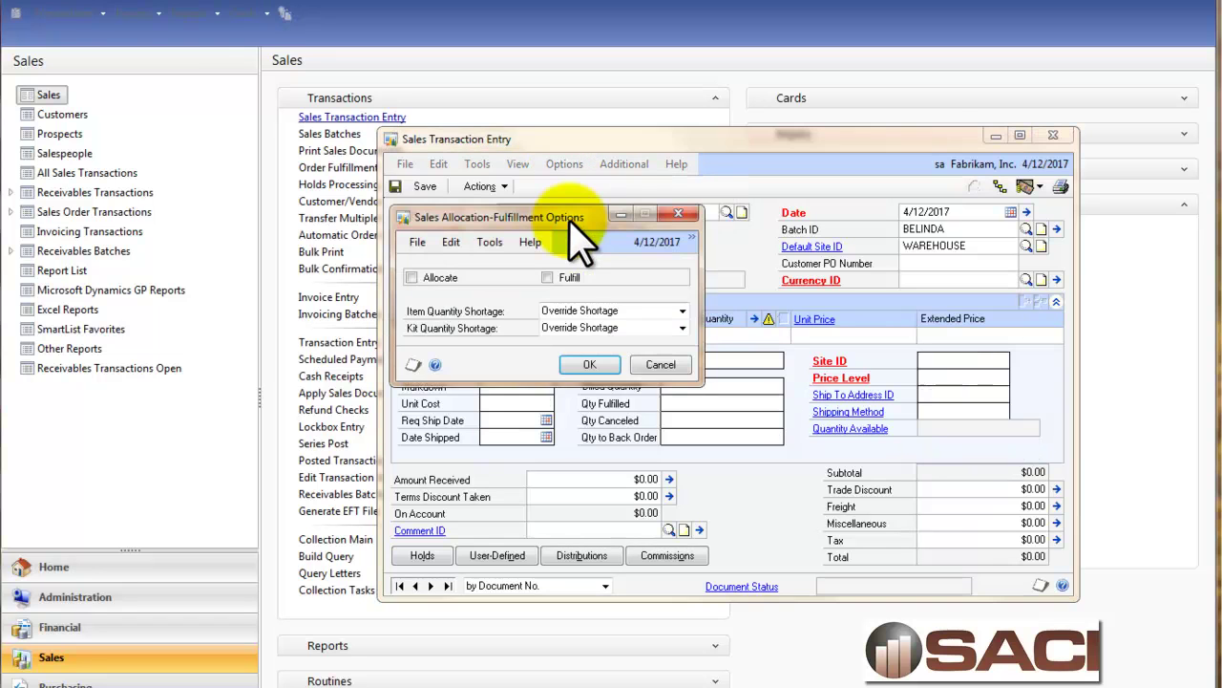
left_click(412, 277)
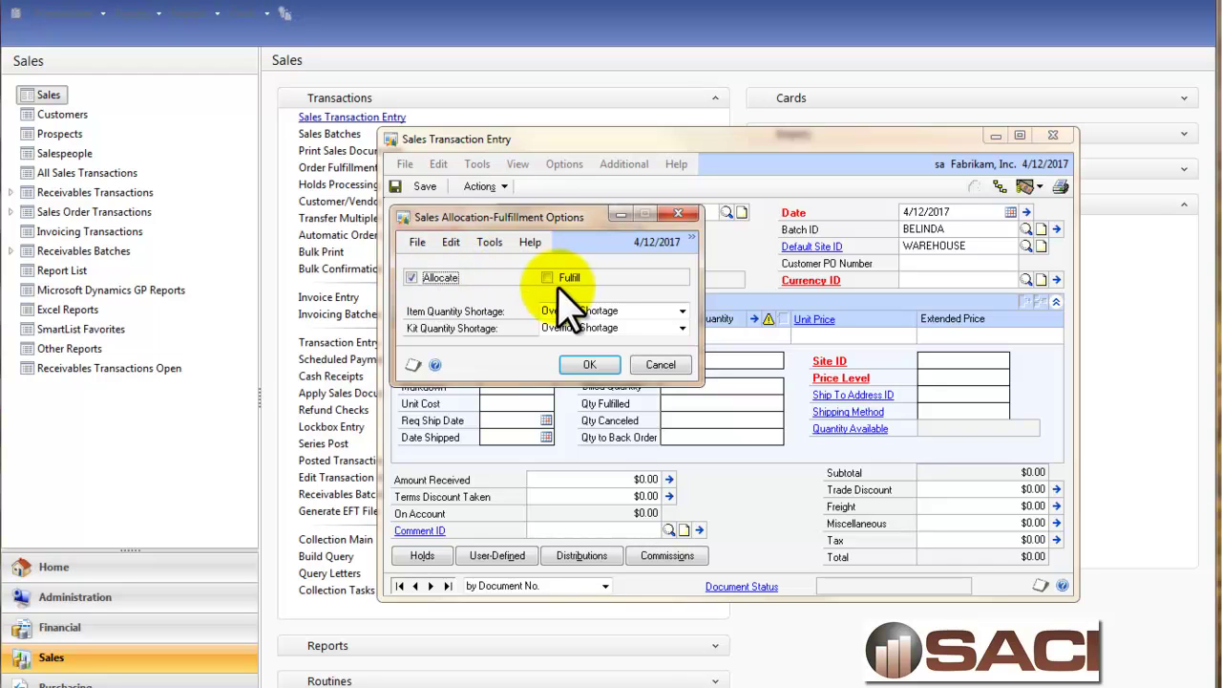
left_click(565, 283)
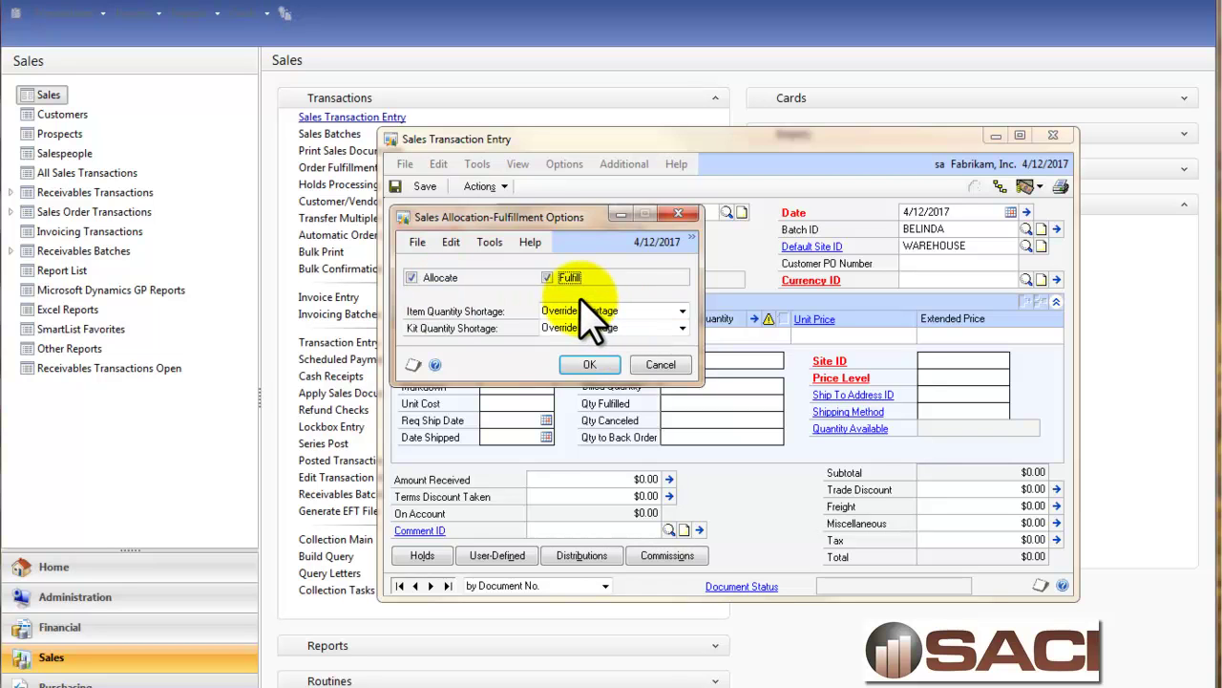
left_click(589, 364)
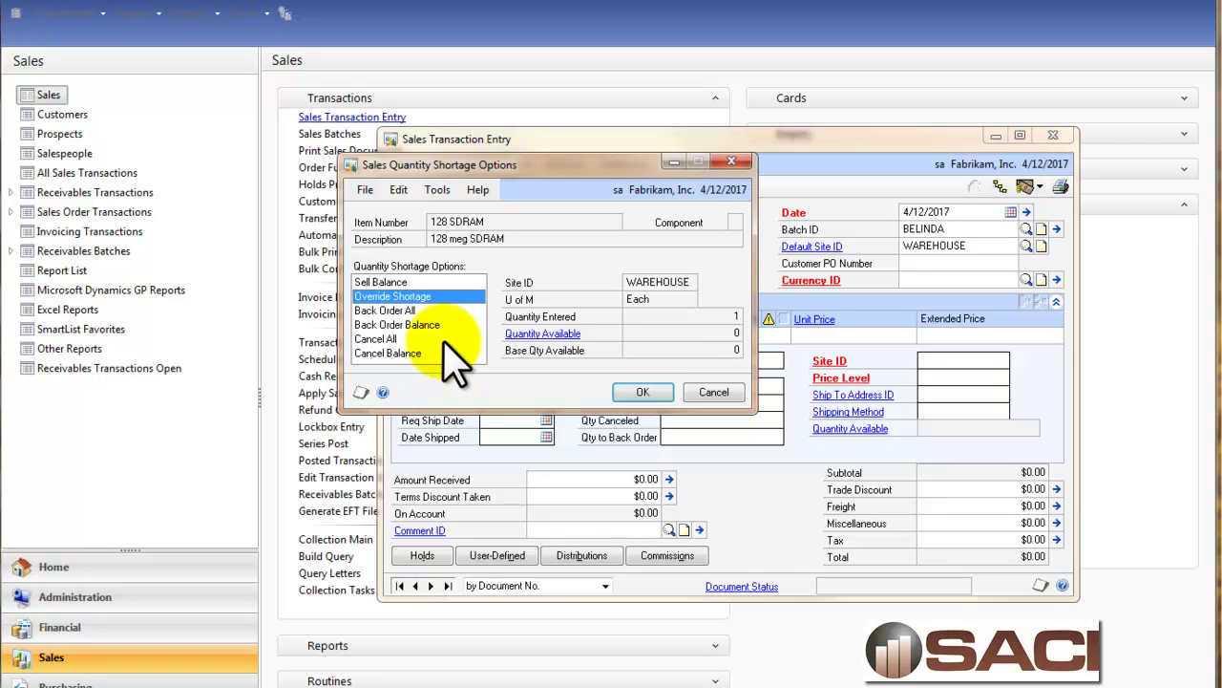
left_click(639, 392)
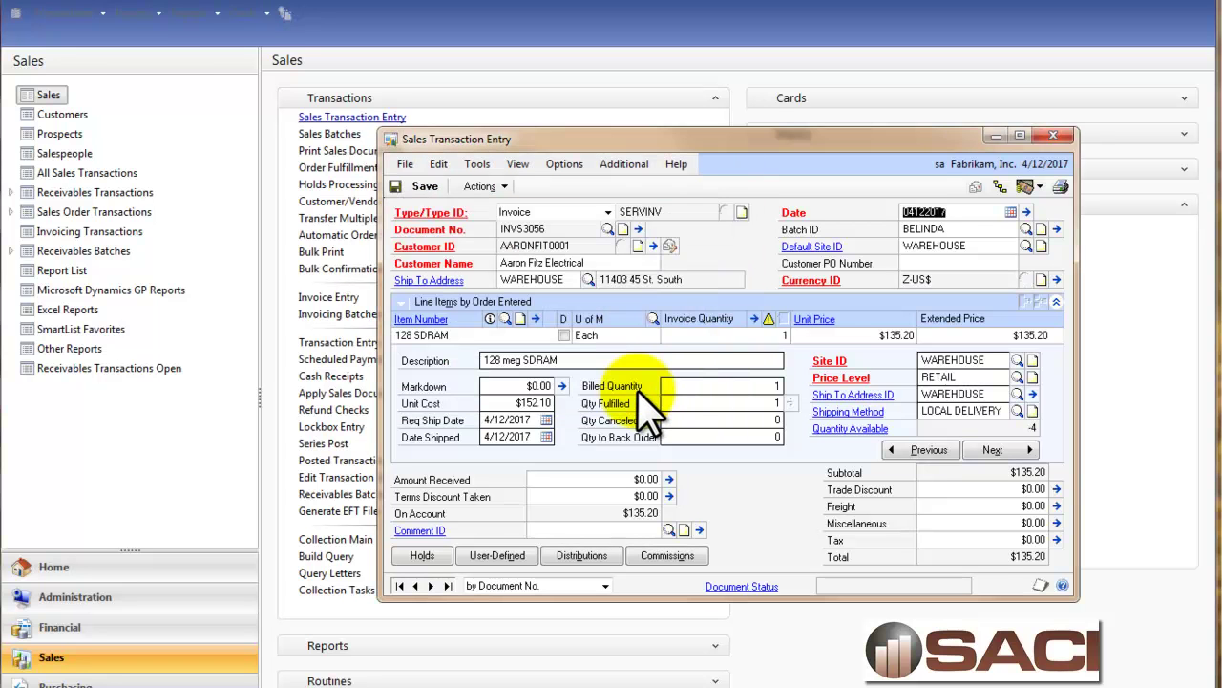
left_click(420, 189)
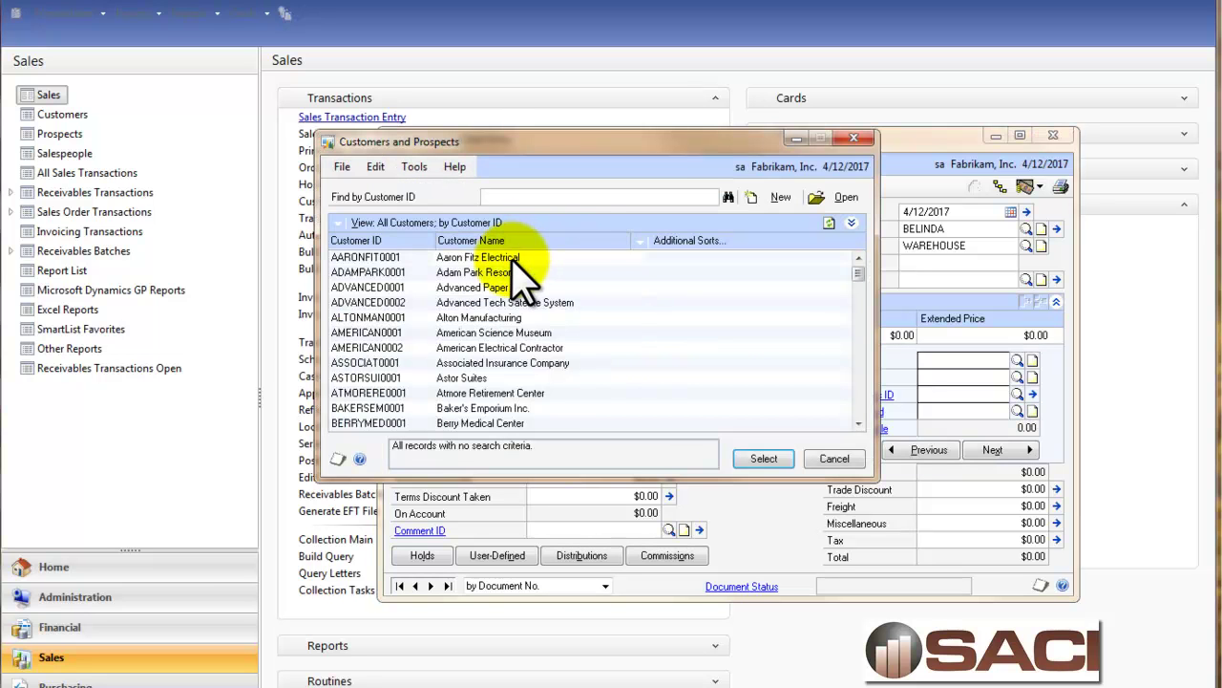
Bill Aaron Fitz Electrical for one 128 SDRAM on INVS3057, entering the credit limit override password.
double_click(513, 258)
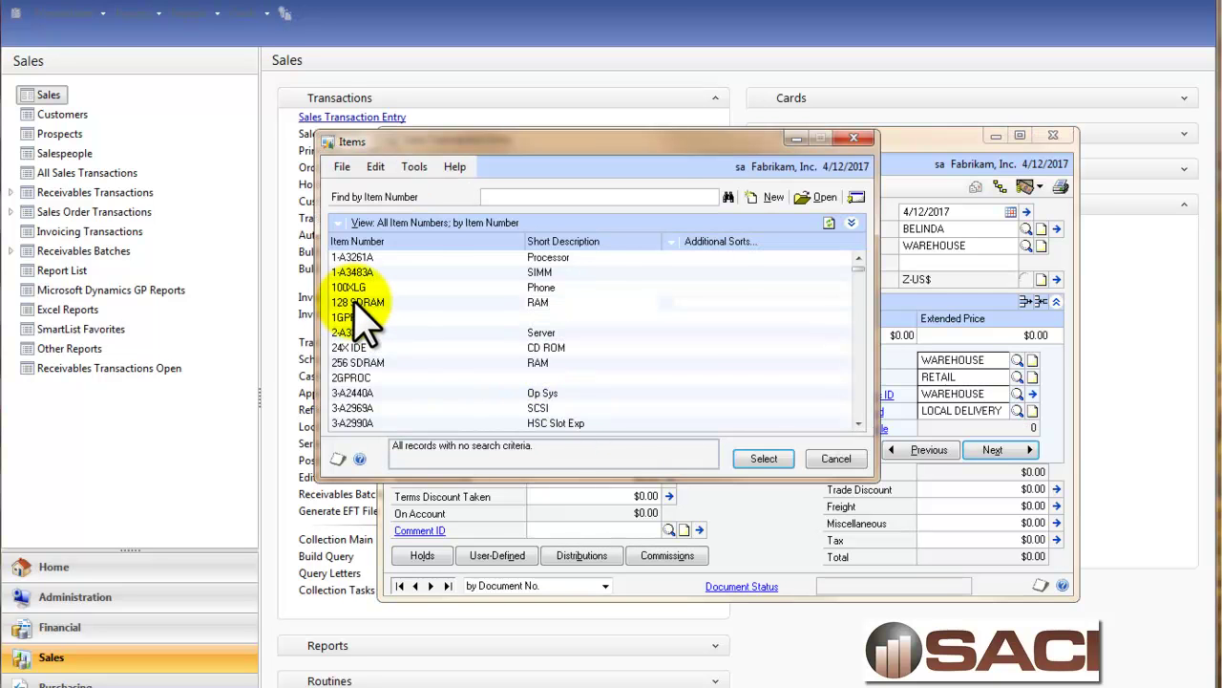
double_click(347, 277)
left_click(420, 186)
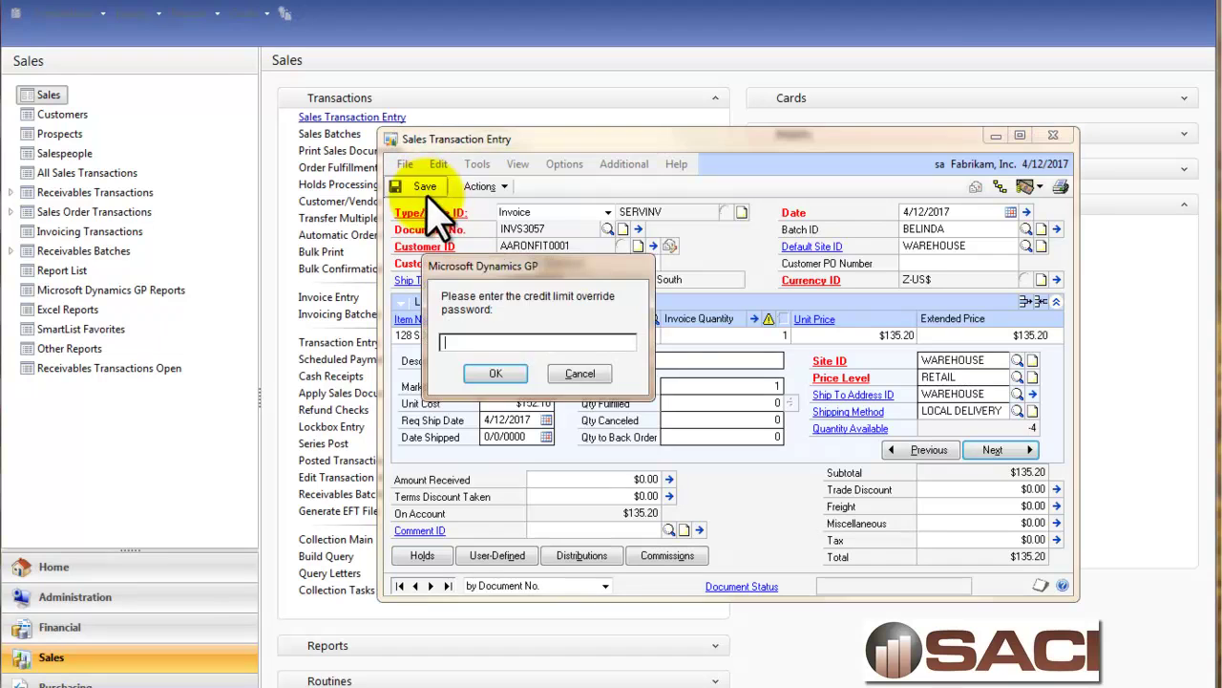
type("password")
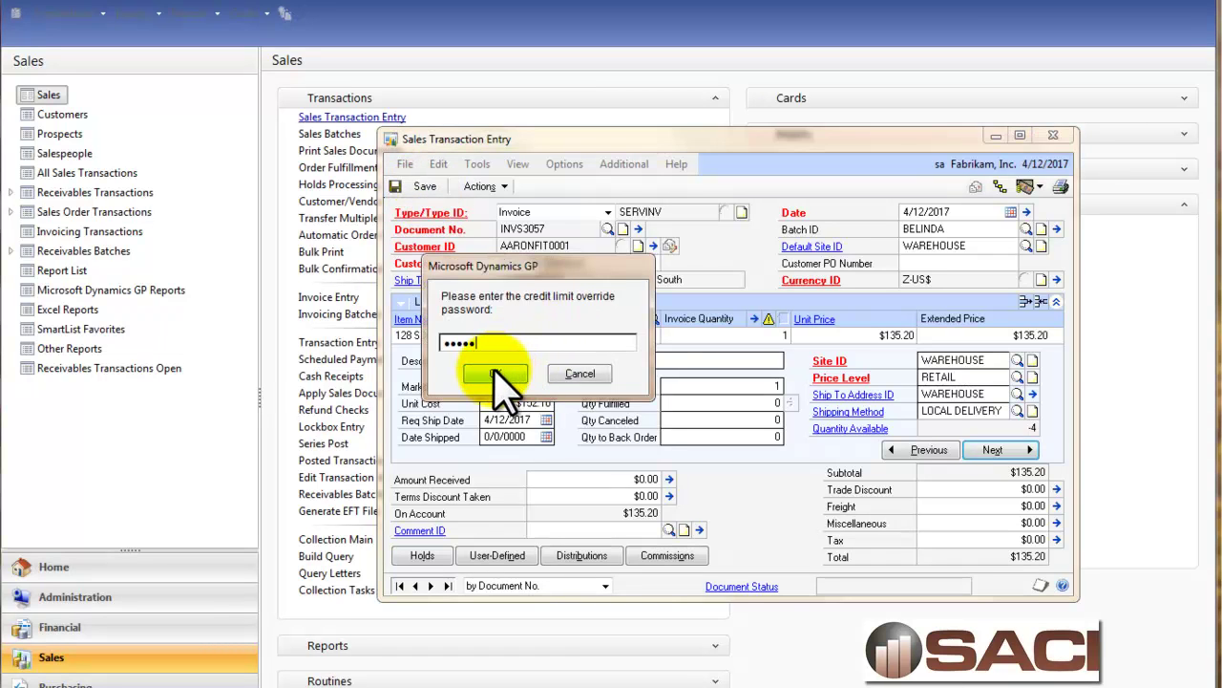
left_click(496, 374)
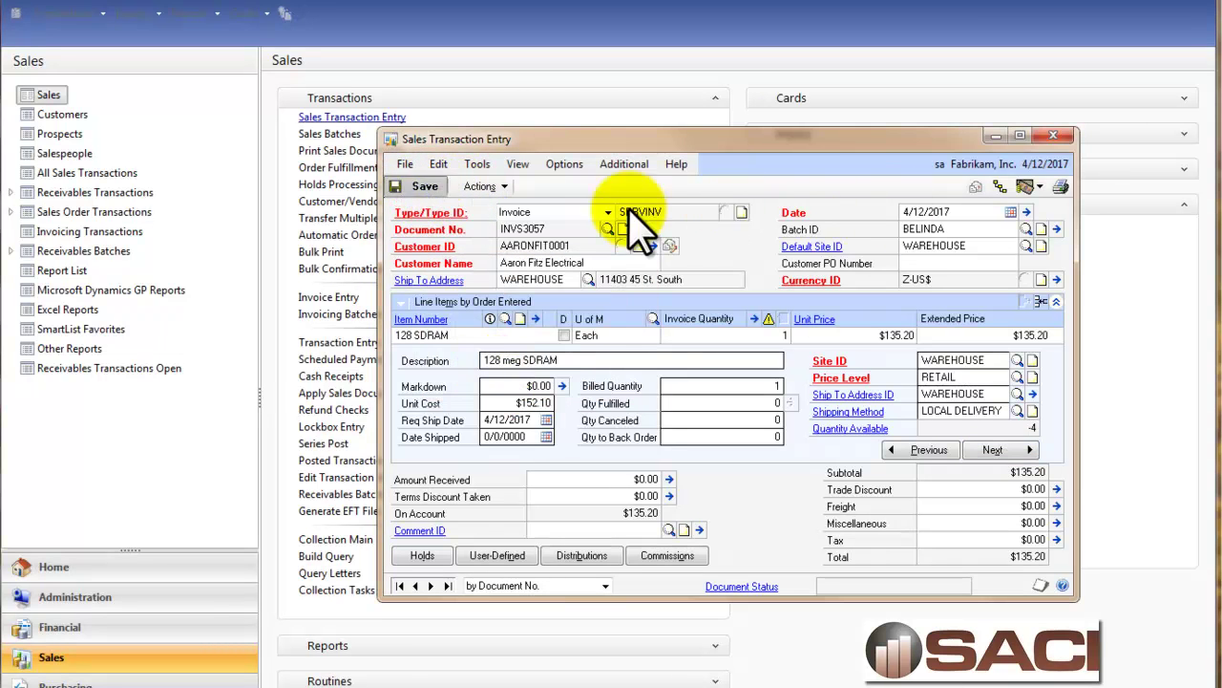
Open the BELINDA batch details and close Sales Transaction Entry.
left_click(1057, 230)
left_click(1053, 136)
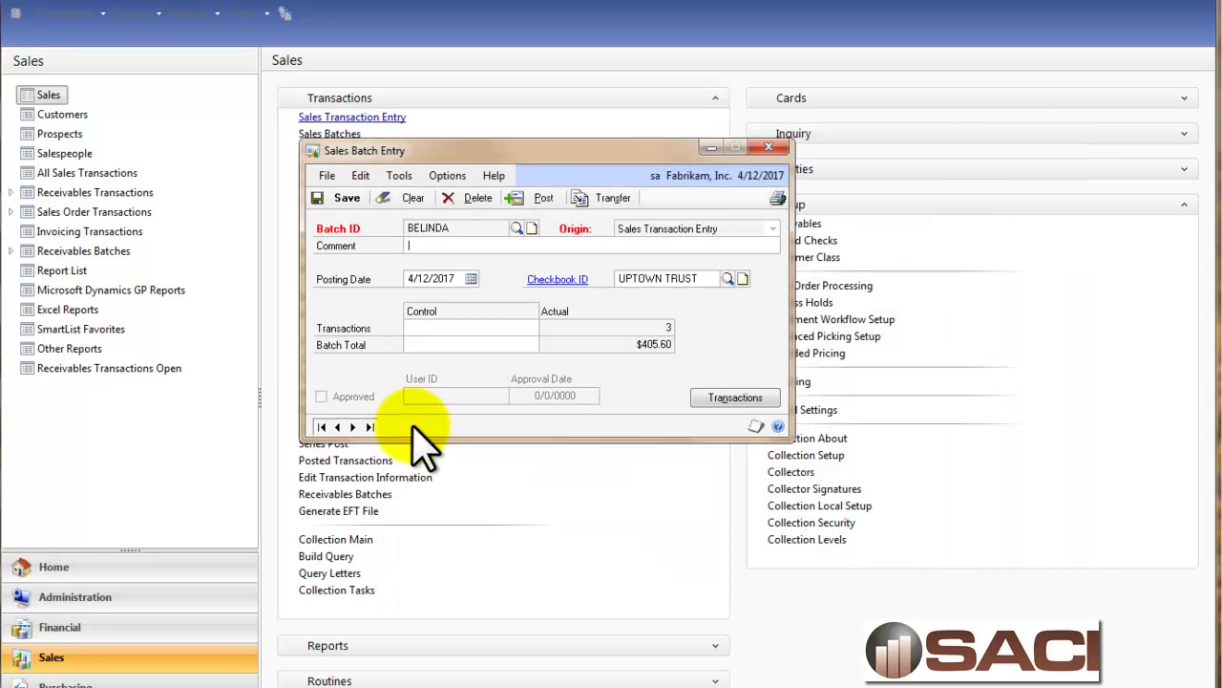
left_click(498, 242)
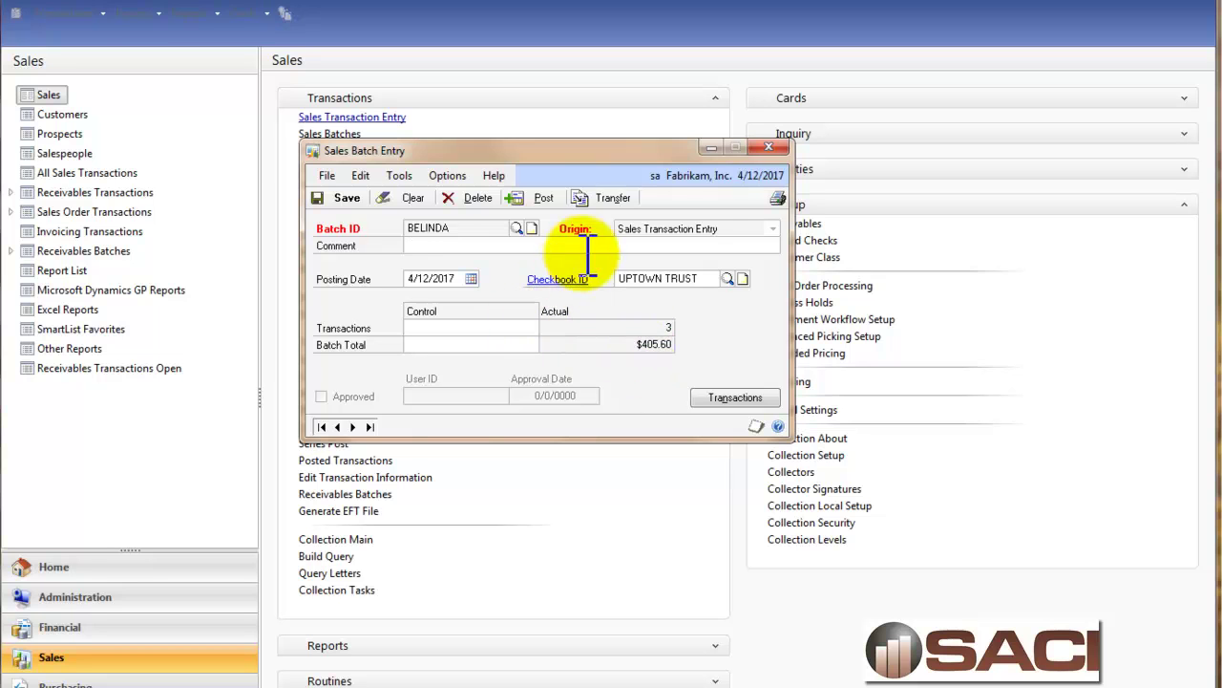
Allocate and fulfil batch BELINDA, printing the exception report to the screen.
left_click(456, 178)
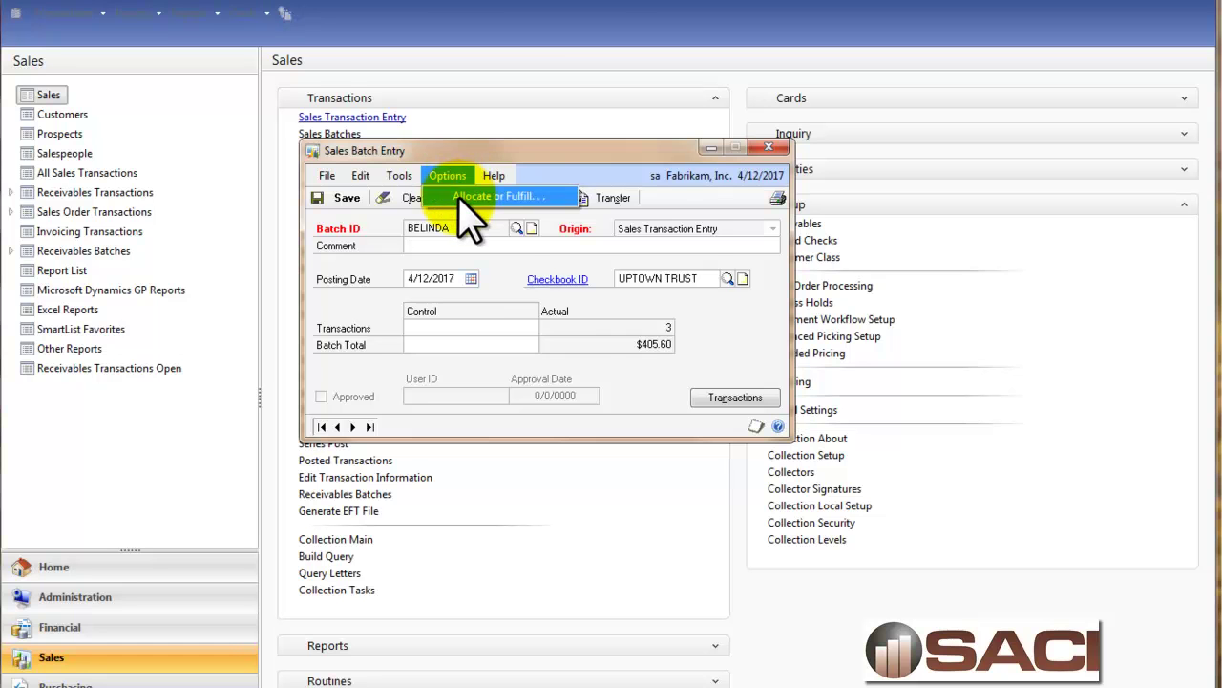
left_click(468, 195)
left_click(420, 277)
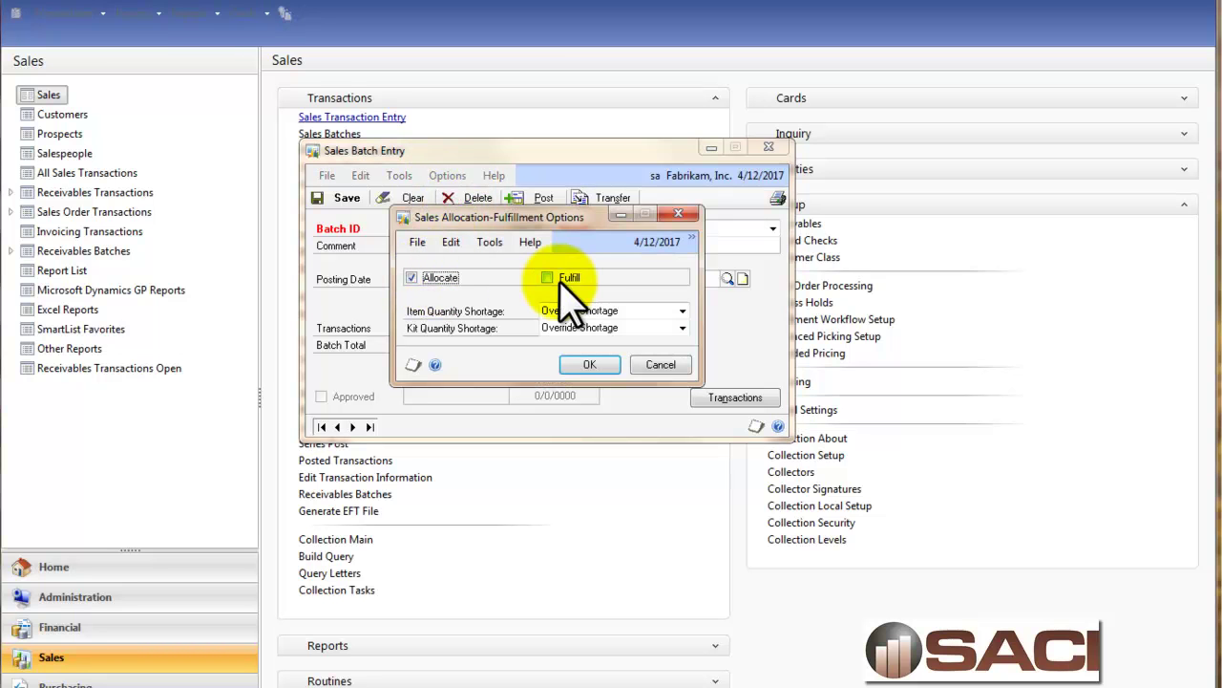
left_click(554, 278)
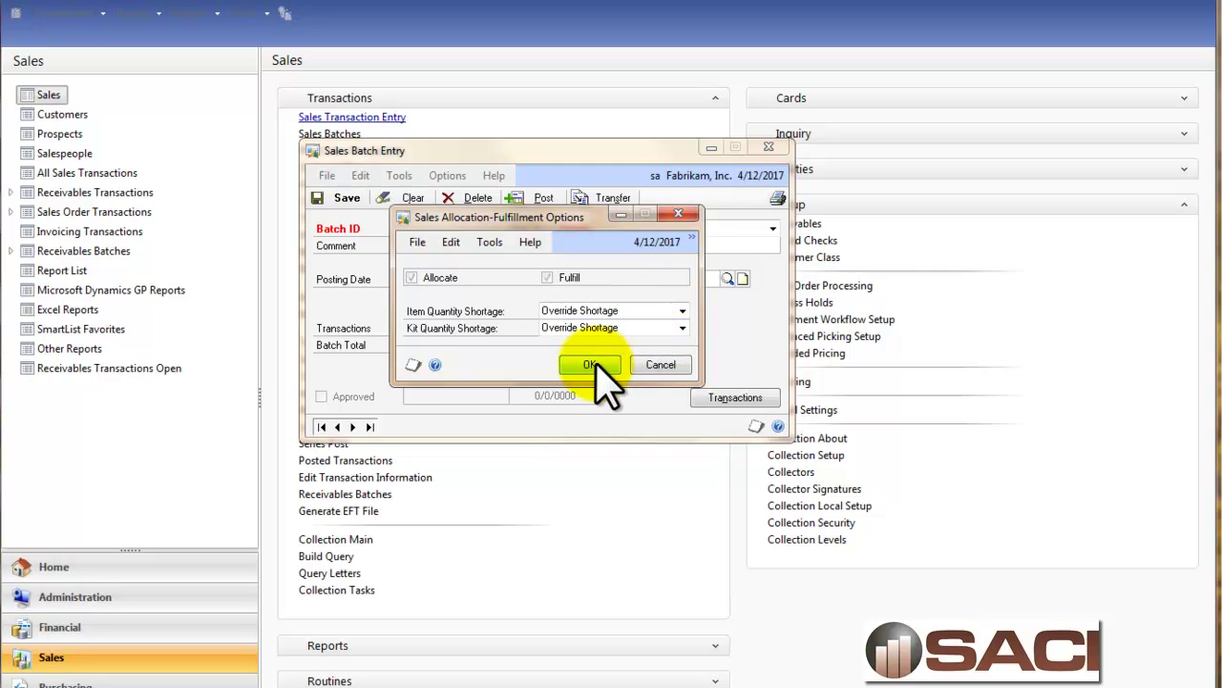
left_click(589, 365)
left_click(305, 326)
left_click(585, 457)
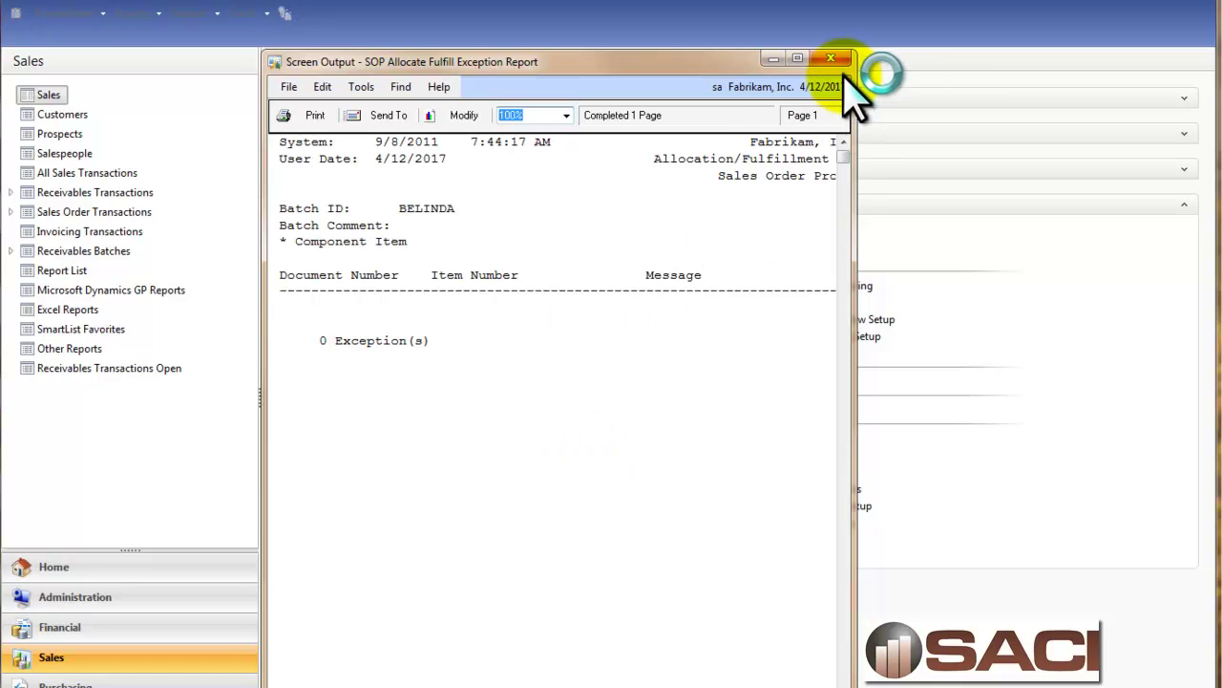
Close the exception report and reload batch BELINDA.
left_click(831, 60)
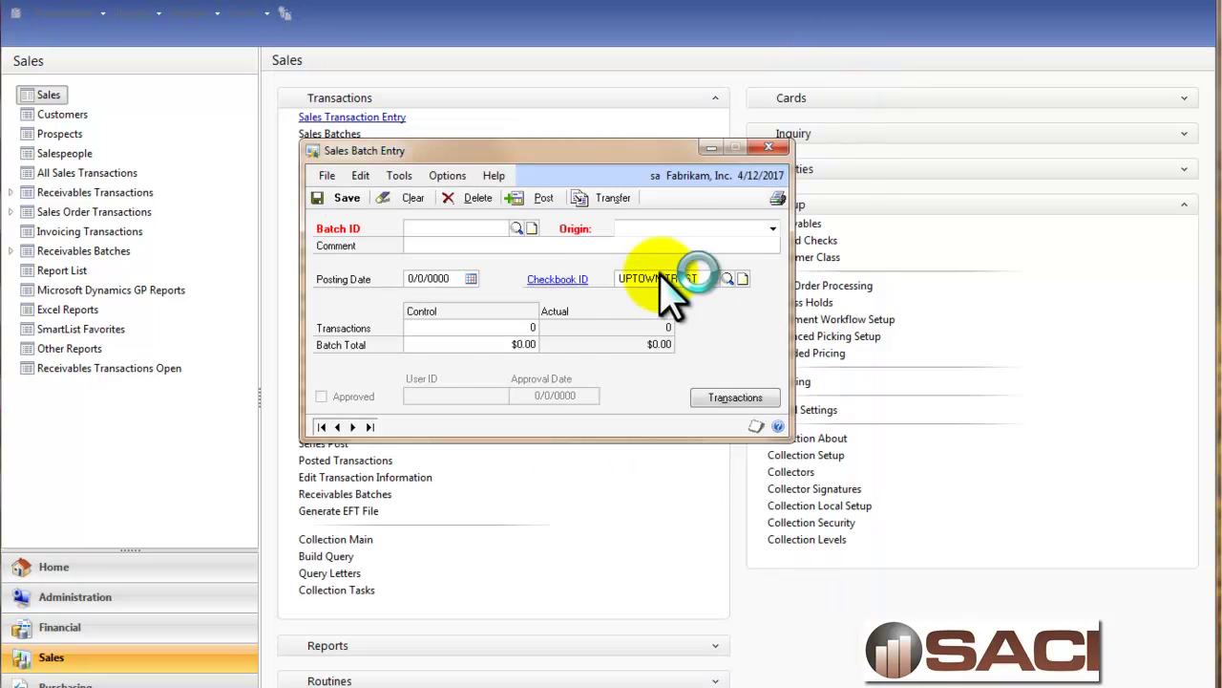
left_click(517, 229)
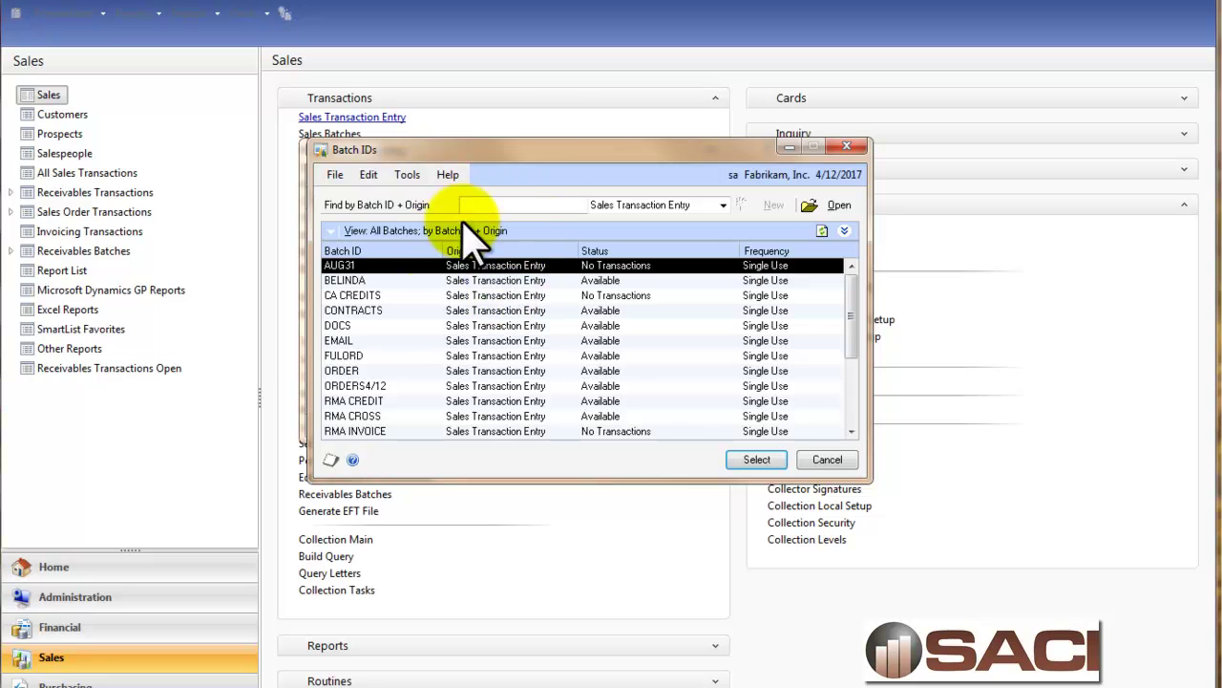
double_click(406, 281)
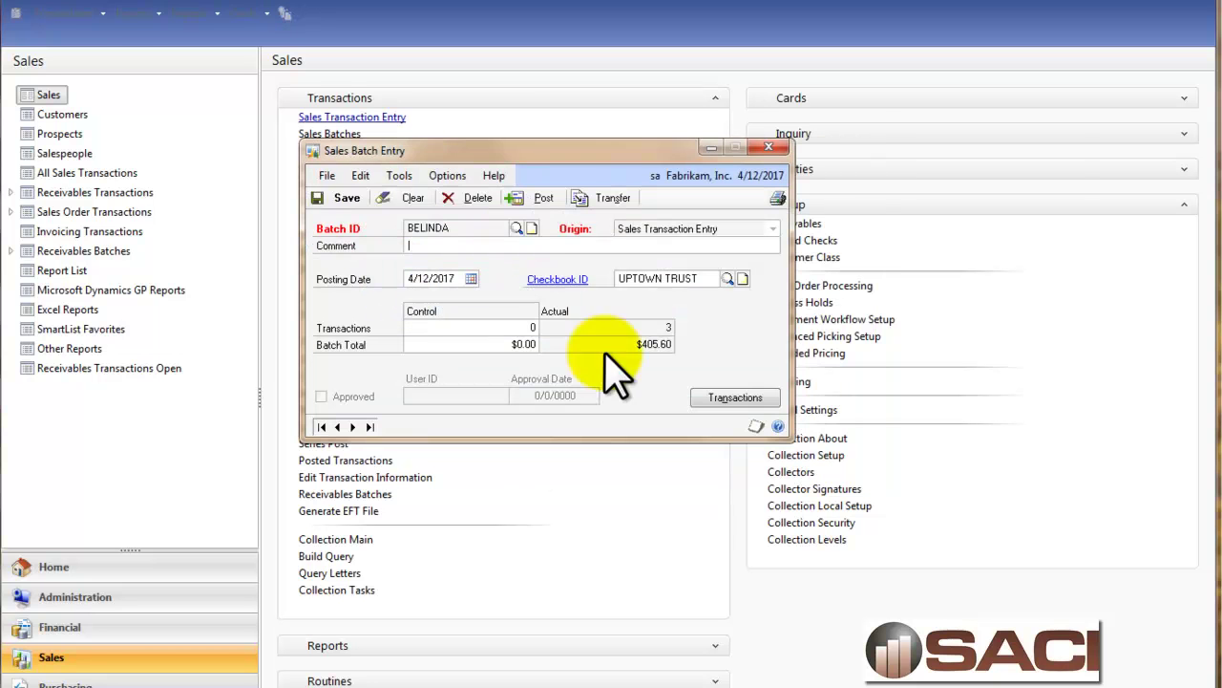
Open unposted invoice INVS3057 from batch BELINDA and expand its 128 SDRAM line.
left_click(734, 398)
left_click(612, 222)
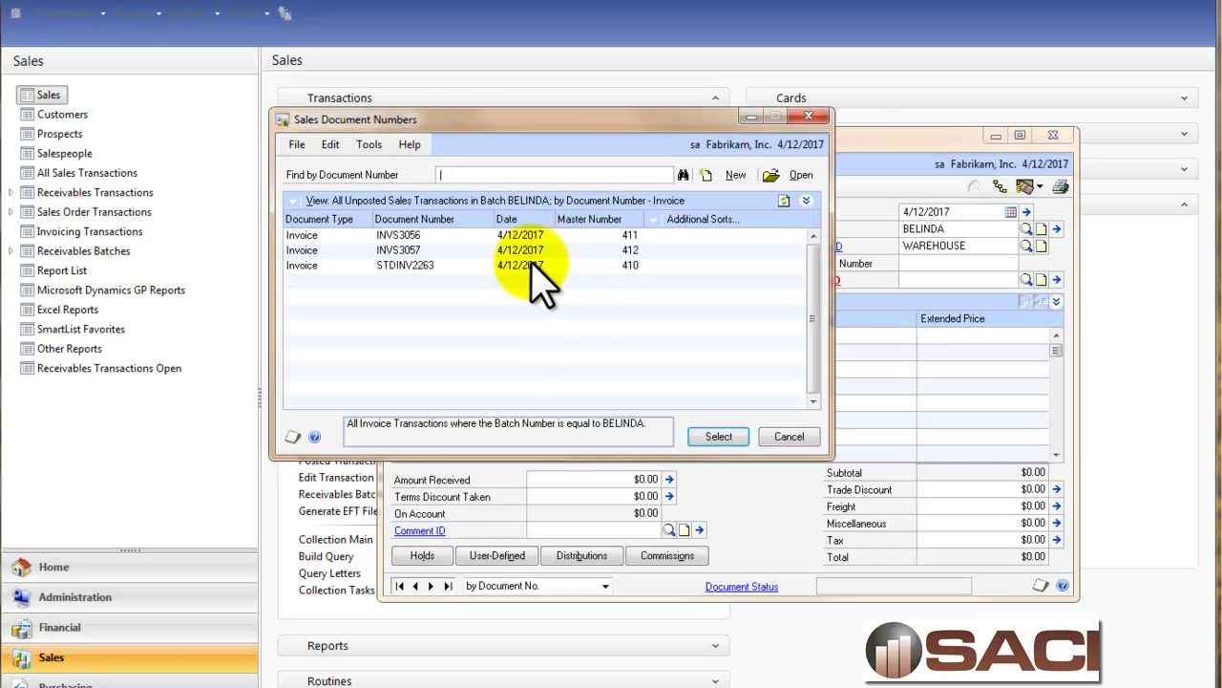
double_click(425, 250)
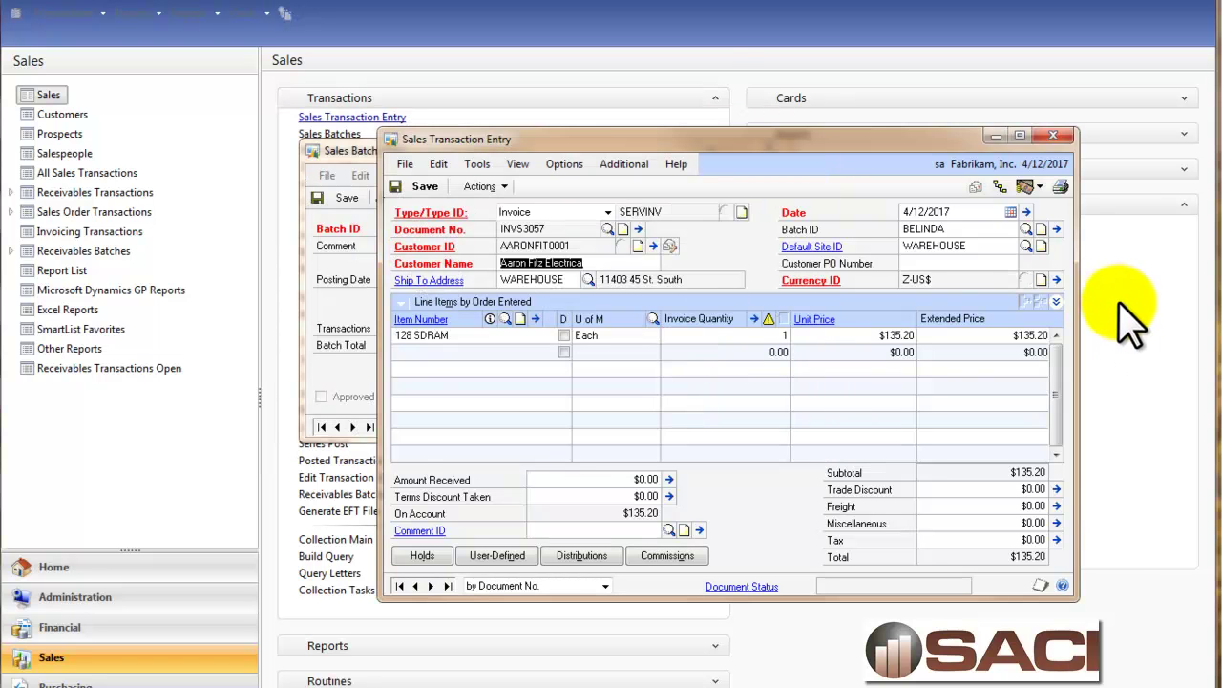
left_click(1056, 303)
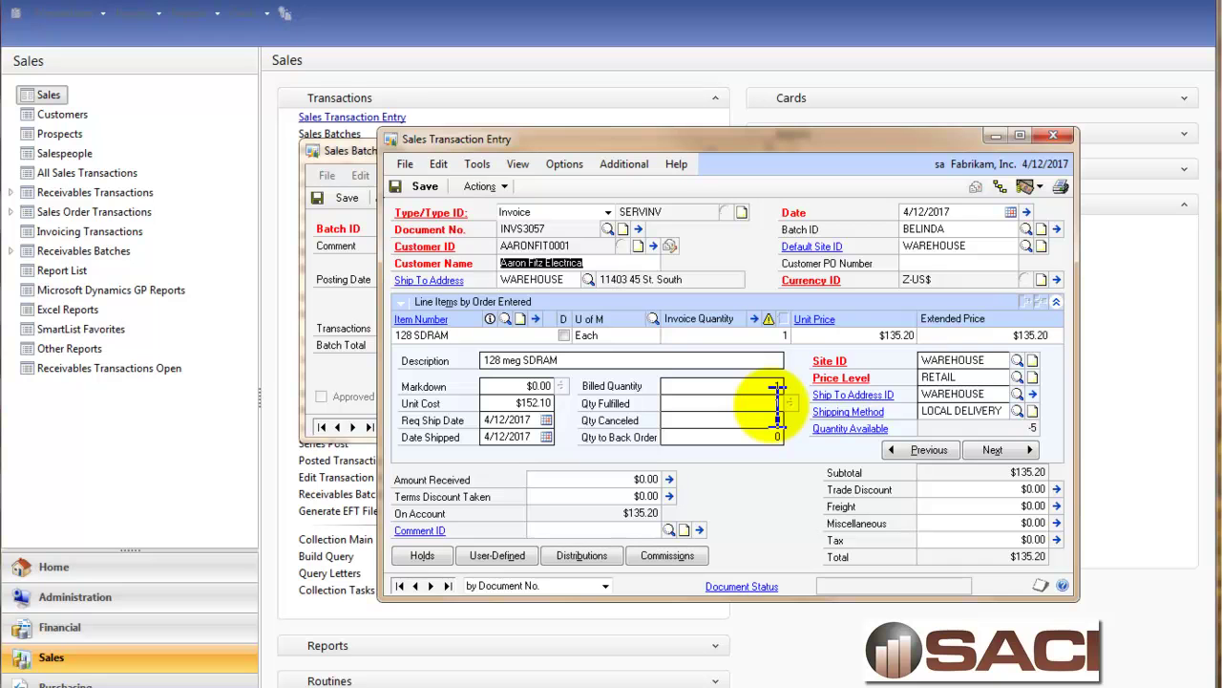
Close the invoice and BELINDA batch windows, then open and close Automatic Order Allocation.
left_click(1054, 136)
left_click(768, 148)
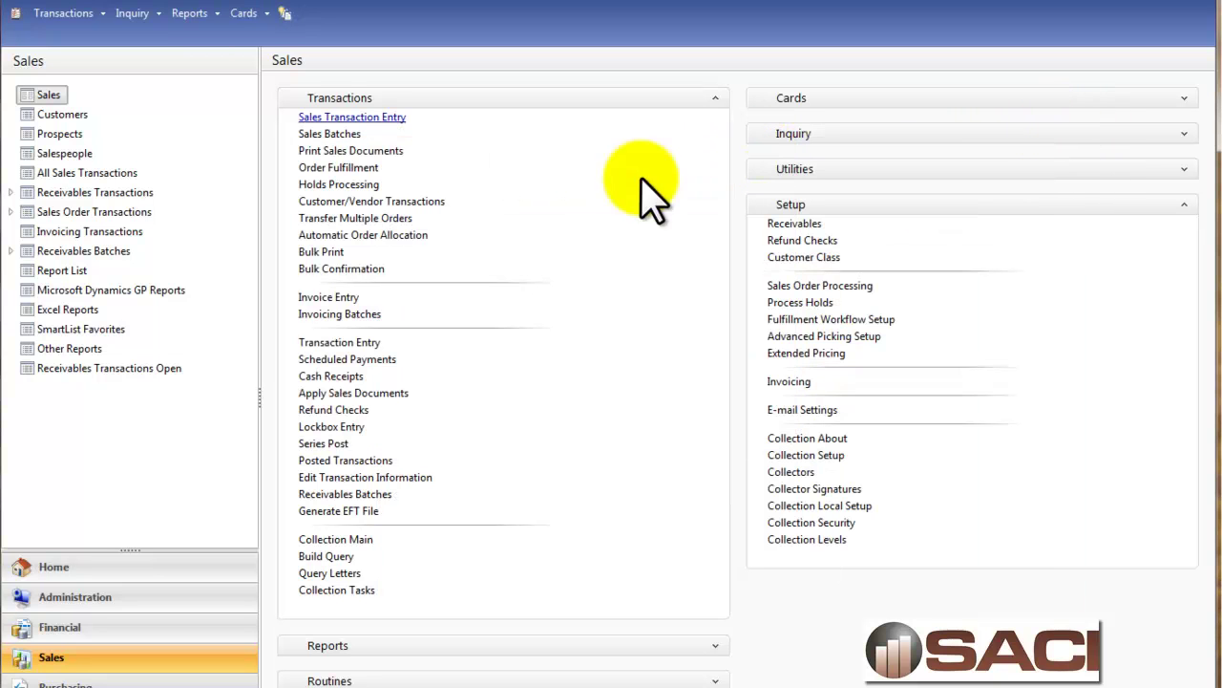
left_click(367, 235)
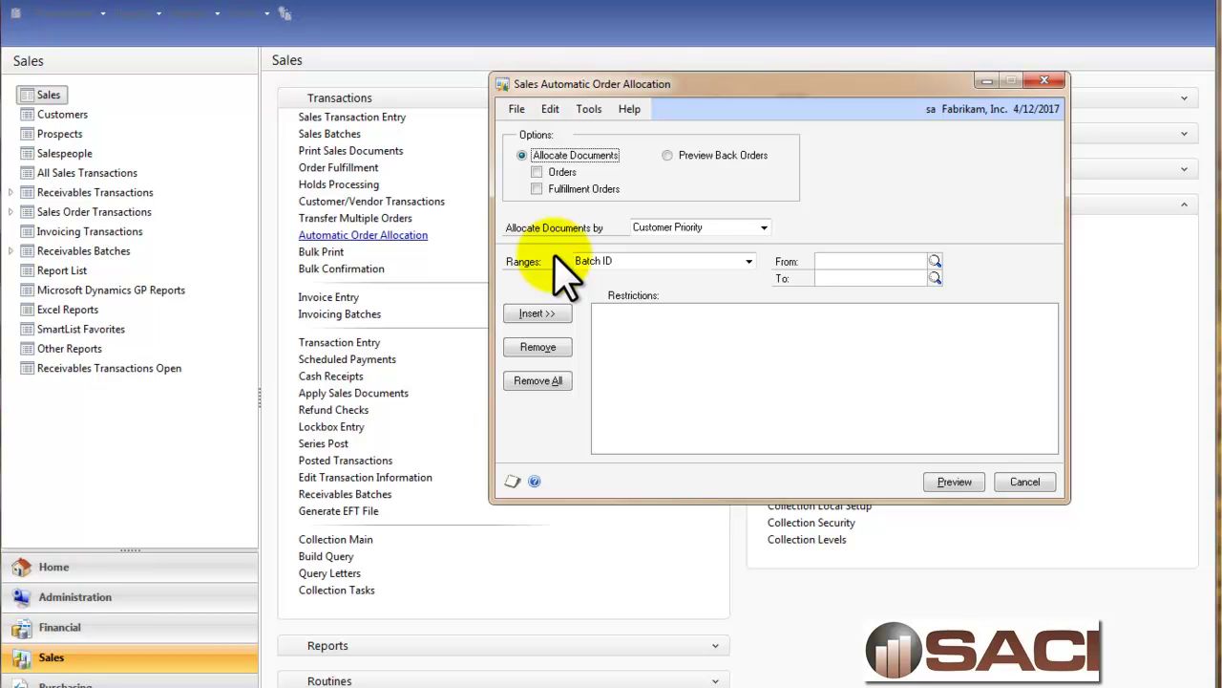
left_click(1046, 82)
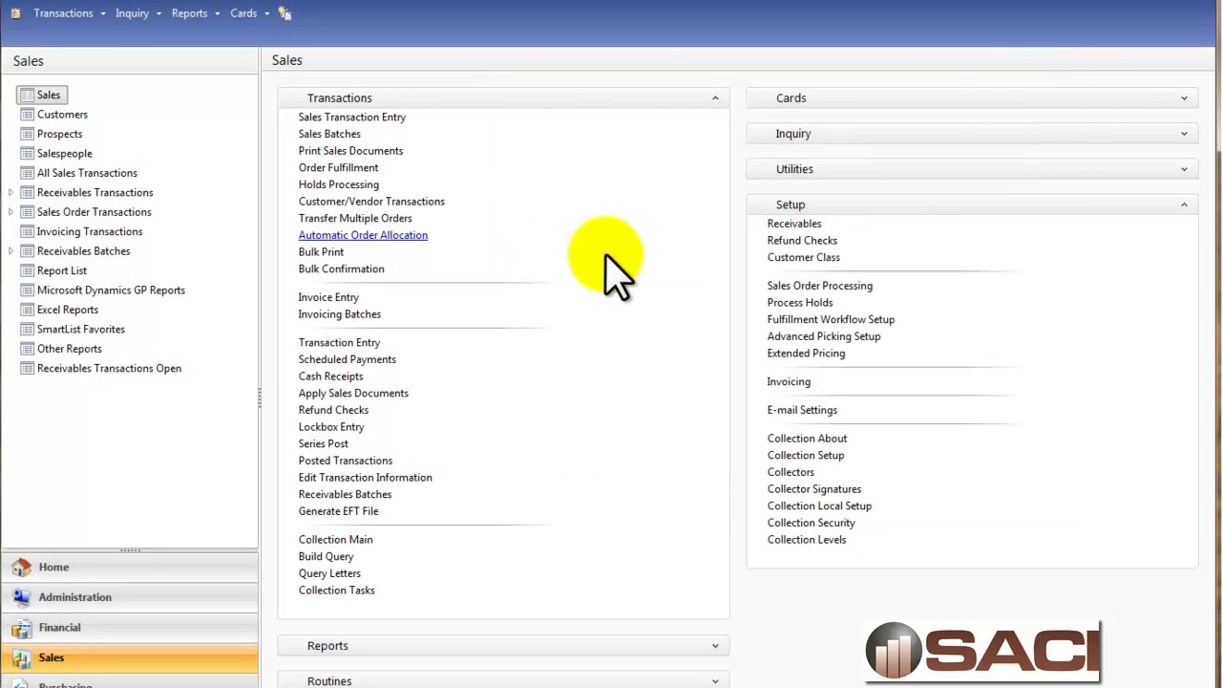
Start a PHNORD order for customer AARONFIT0001 (Aaron Fitz Electrical) in batch BELINDA.
left_click(385, 118)
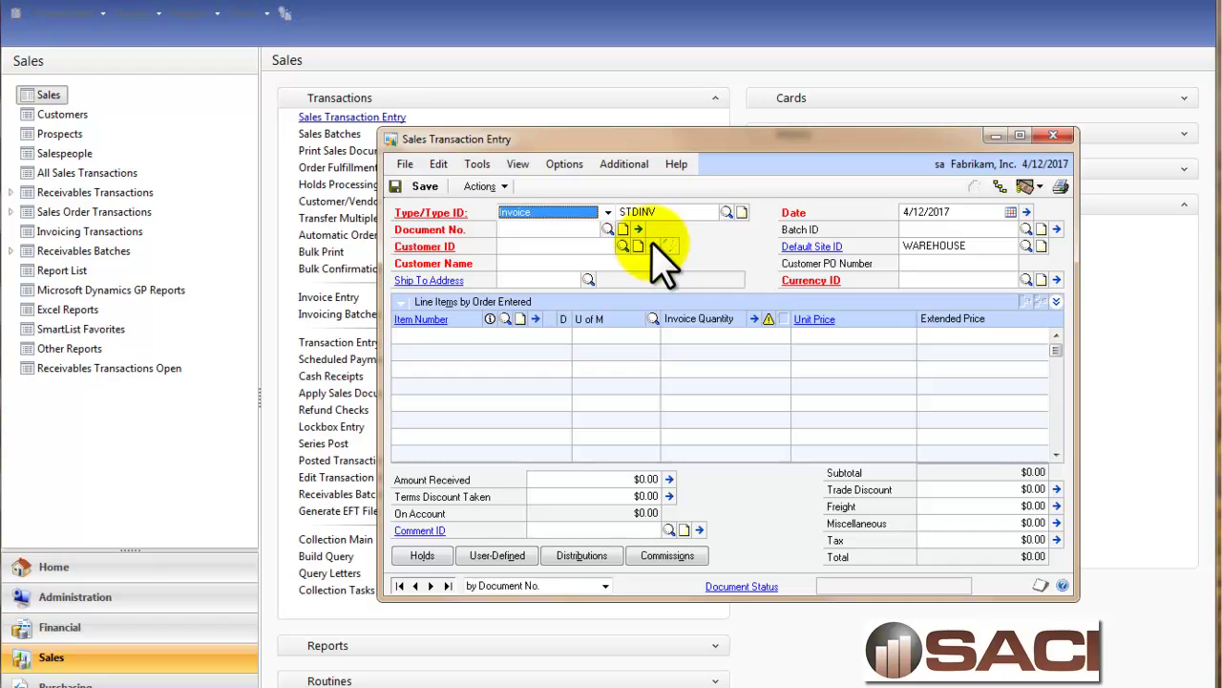
key("Tab")
left_click(594, 213)
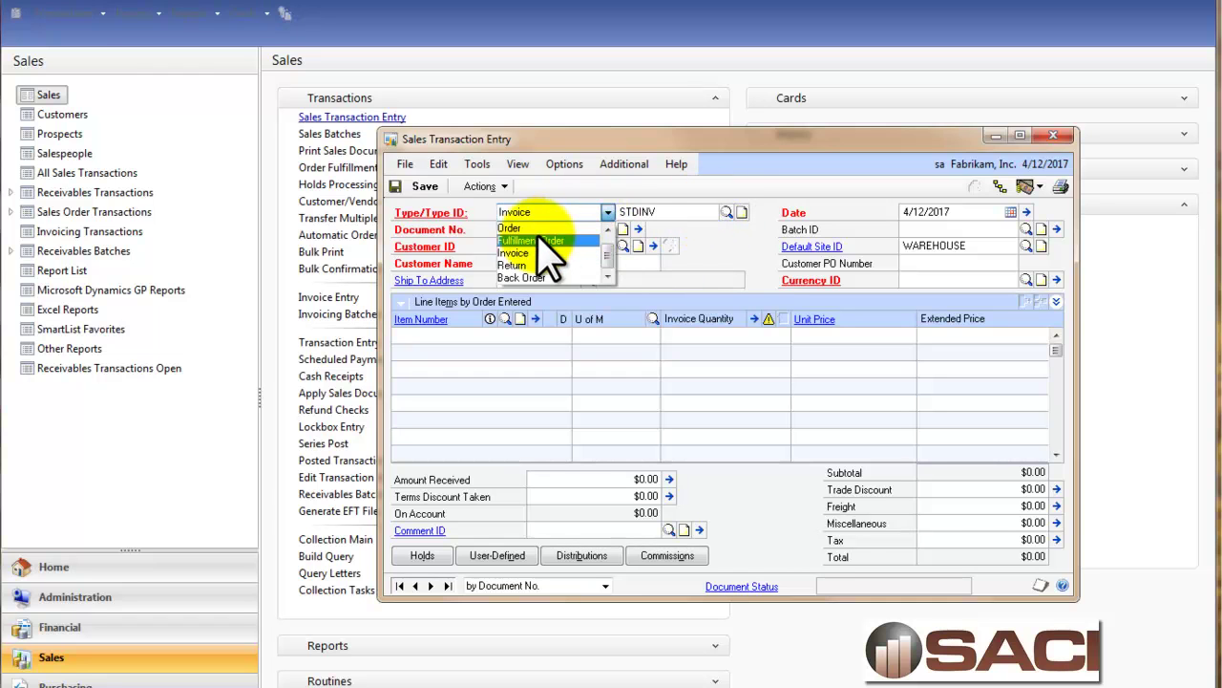
left_click(535, 229)
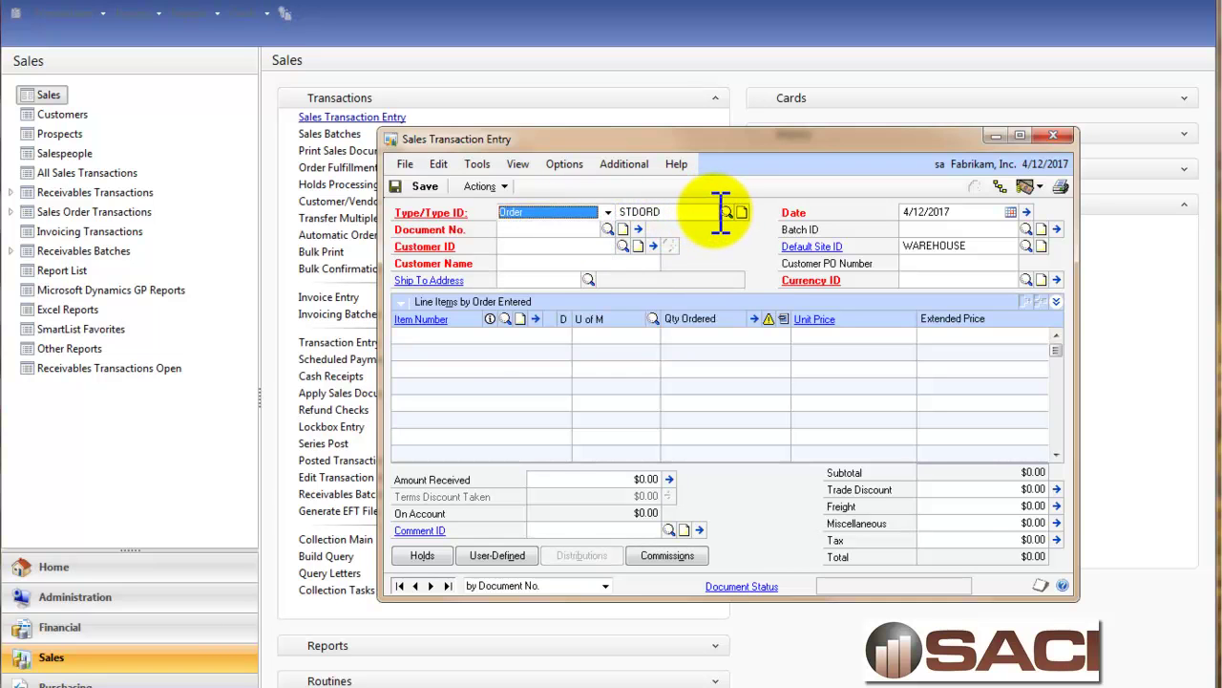
left_click(727, 211)
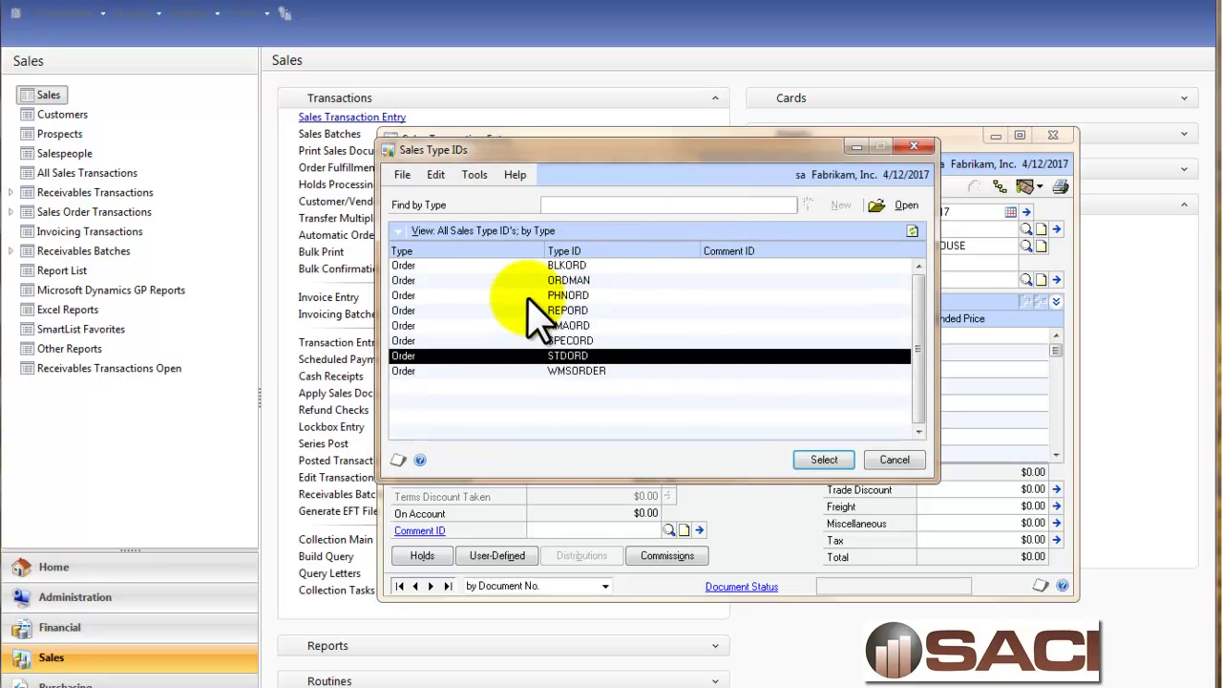
double_click(532, 296)
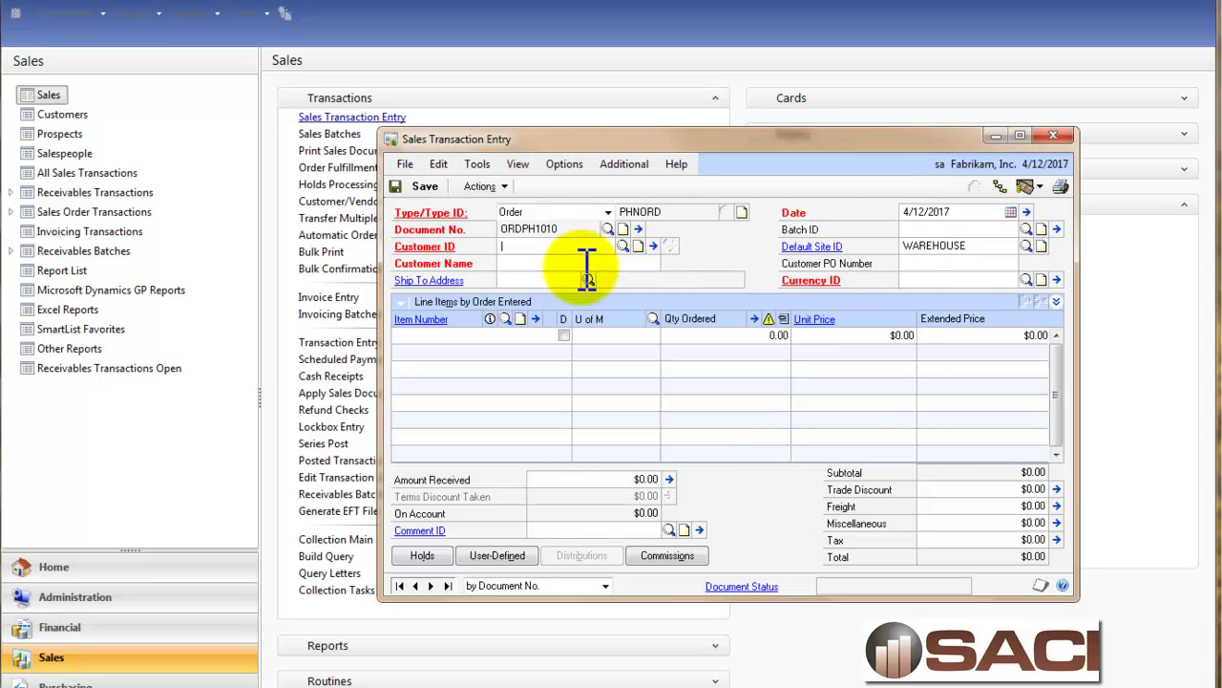
left_click(623, 246)
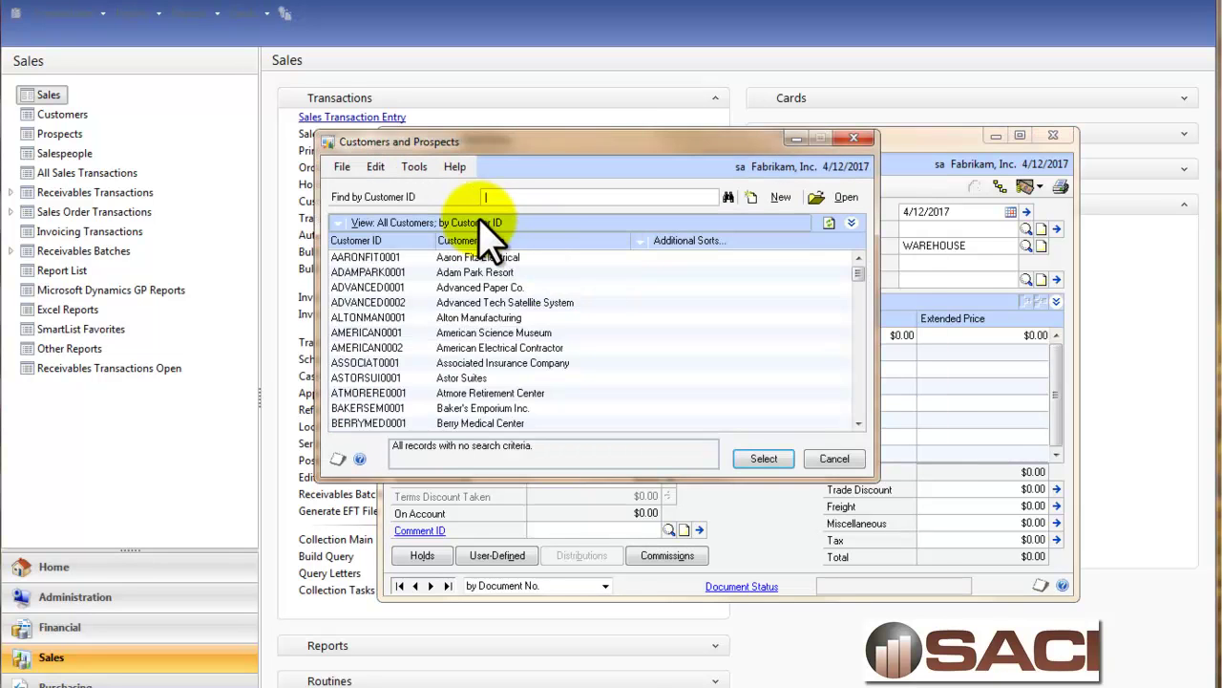
double_click(452, 258)
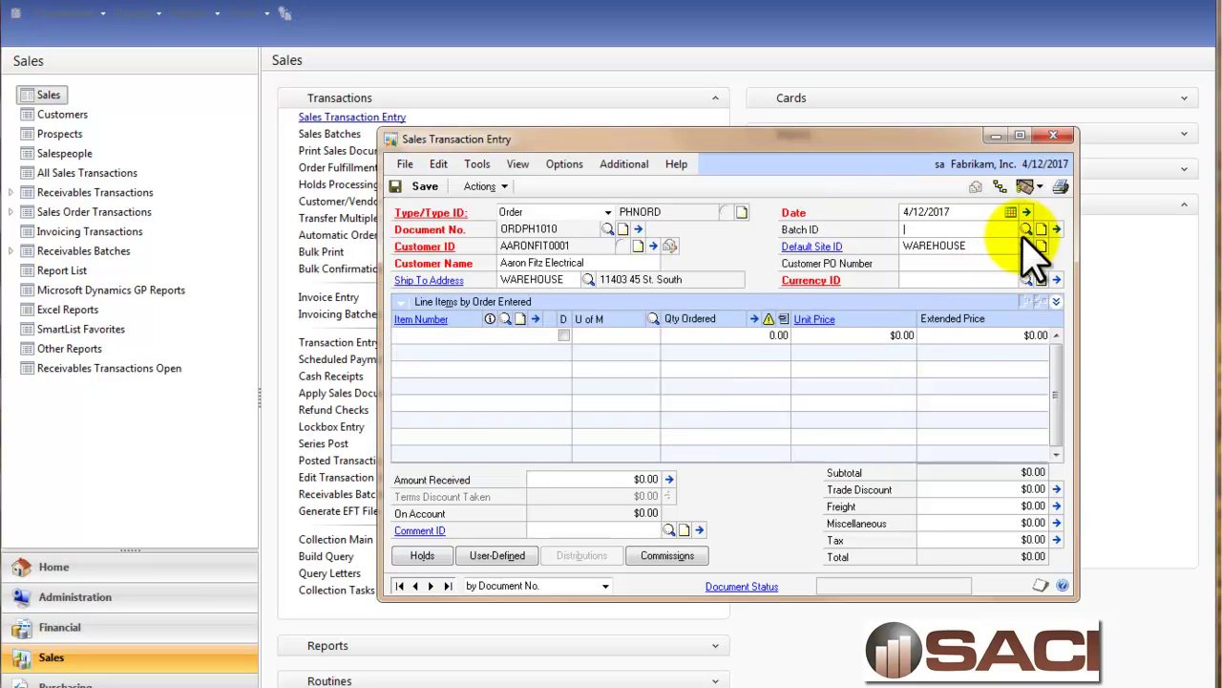
left_click(1026, 229)
double_click(480, 280)
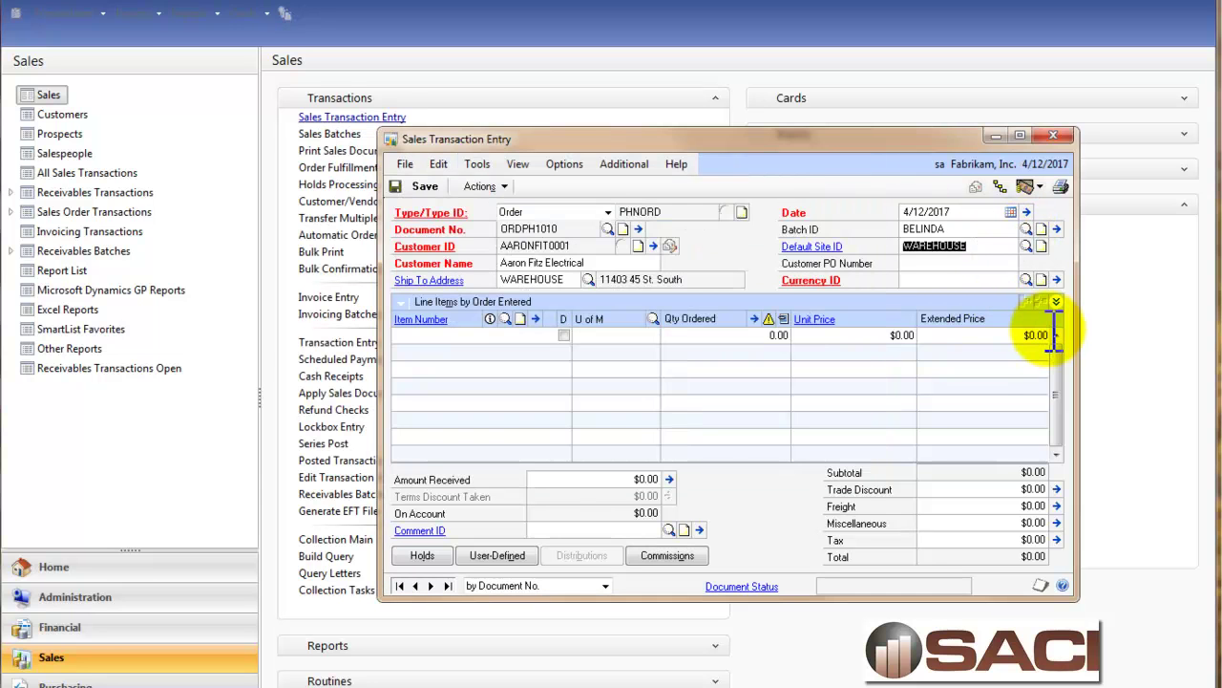
Add one 128 SDRAM to order ORDPH1010, then view the PHNORD order setup.
left_click(1054, 334)
left_click(506, 319)
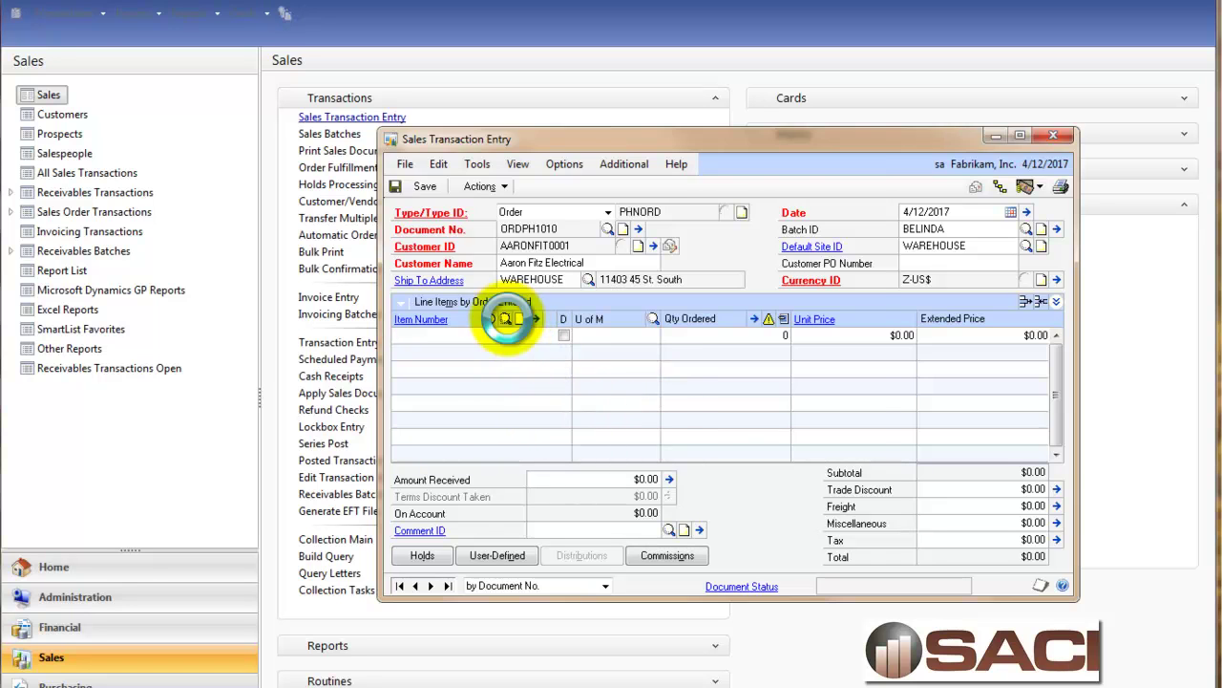
double_click(423, 295)
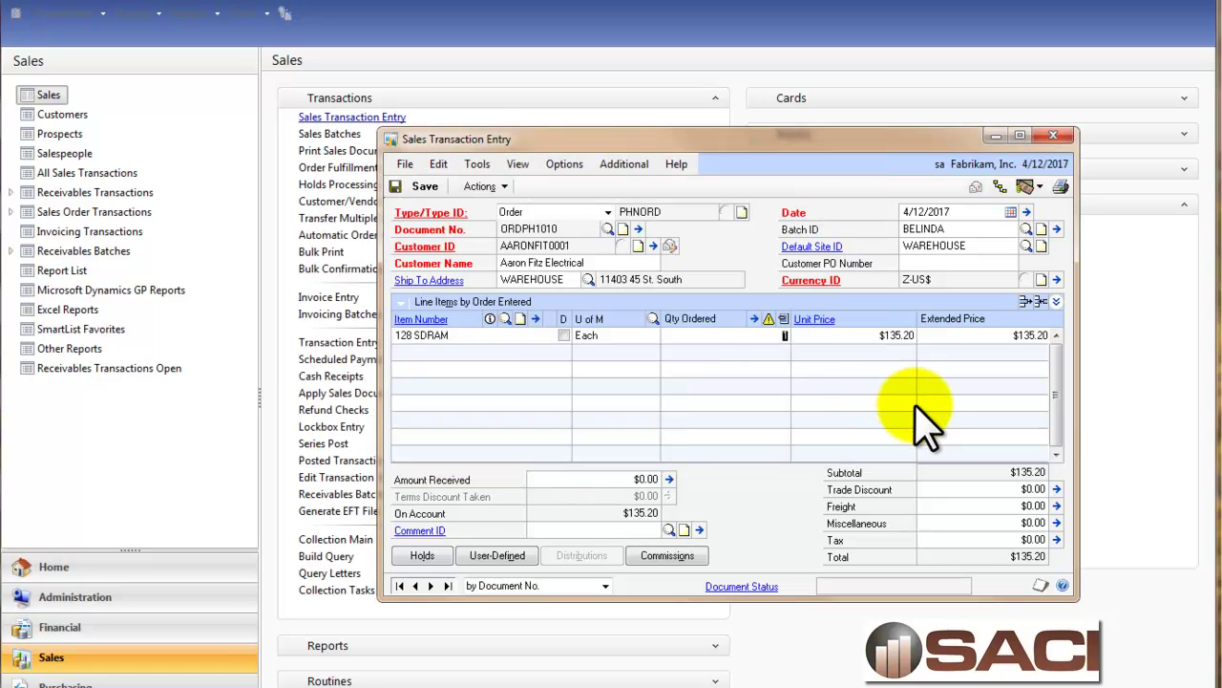
type("1")
key("Tab")
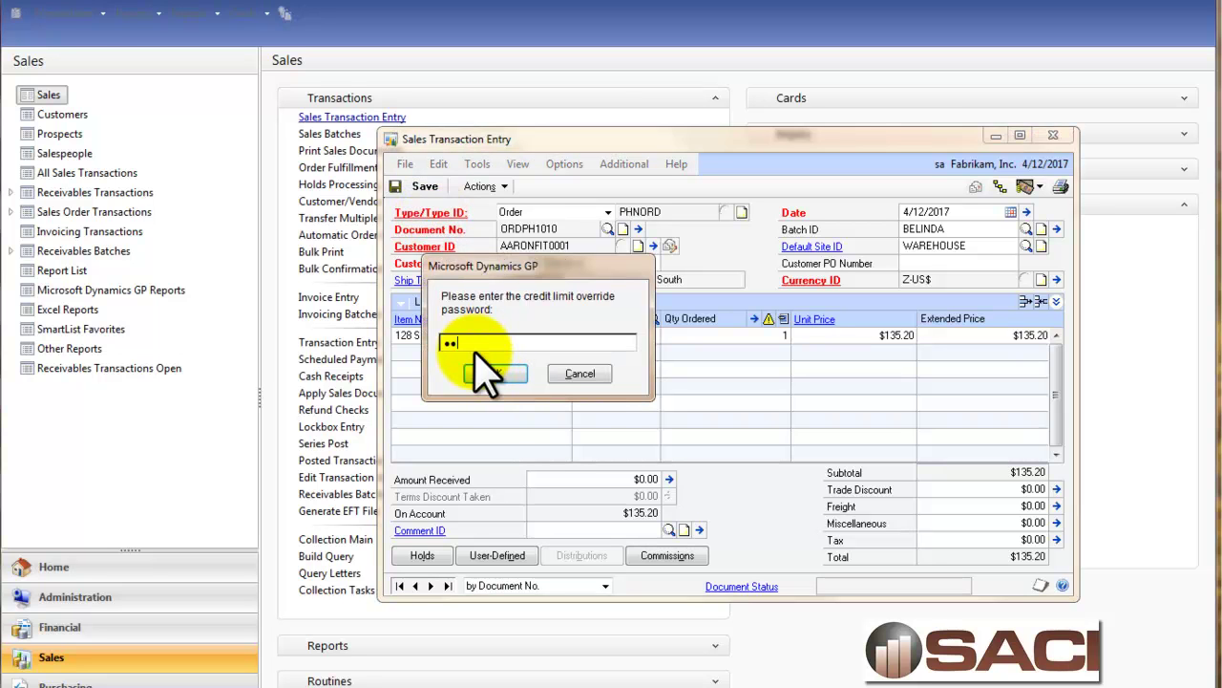
left_click(492, 374)
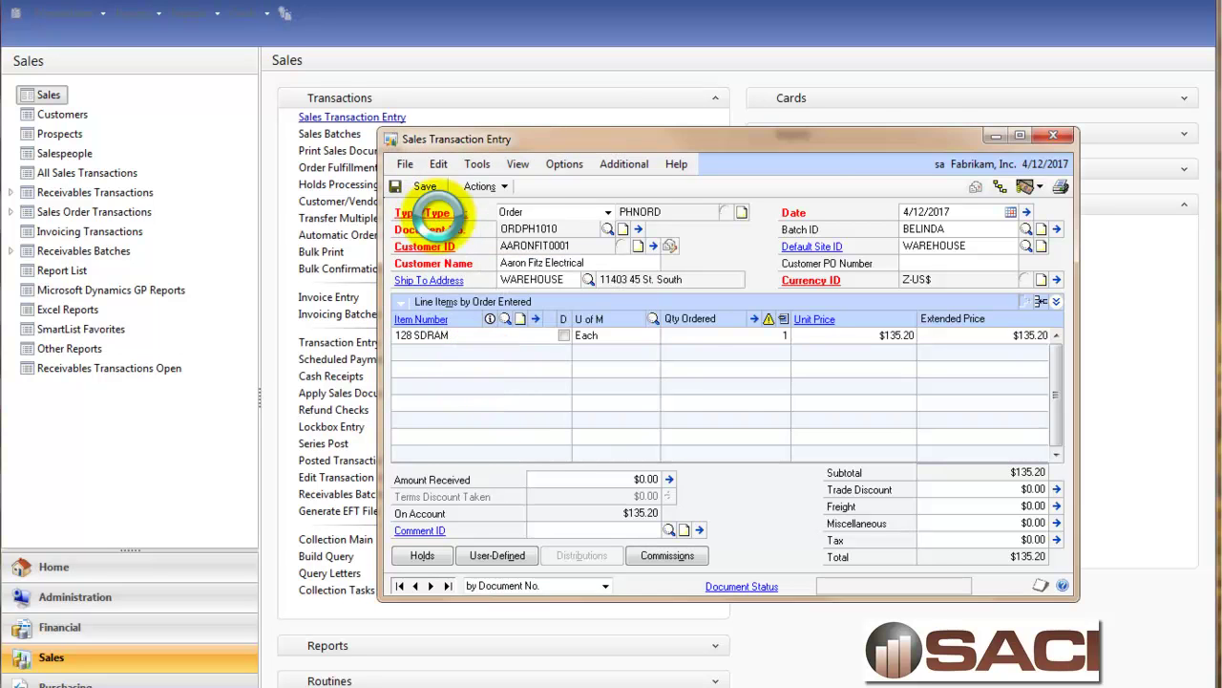
left_click(432, 213)
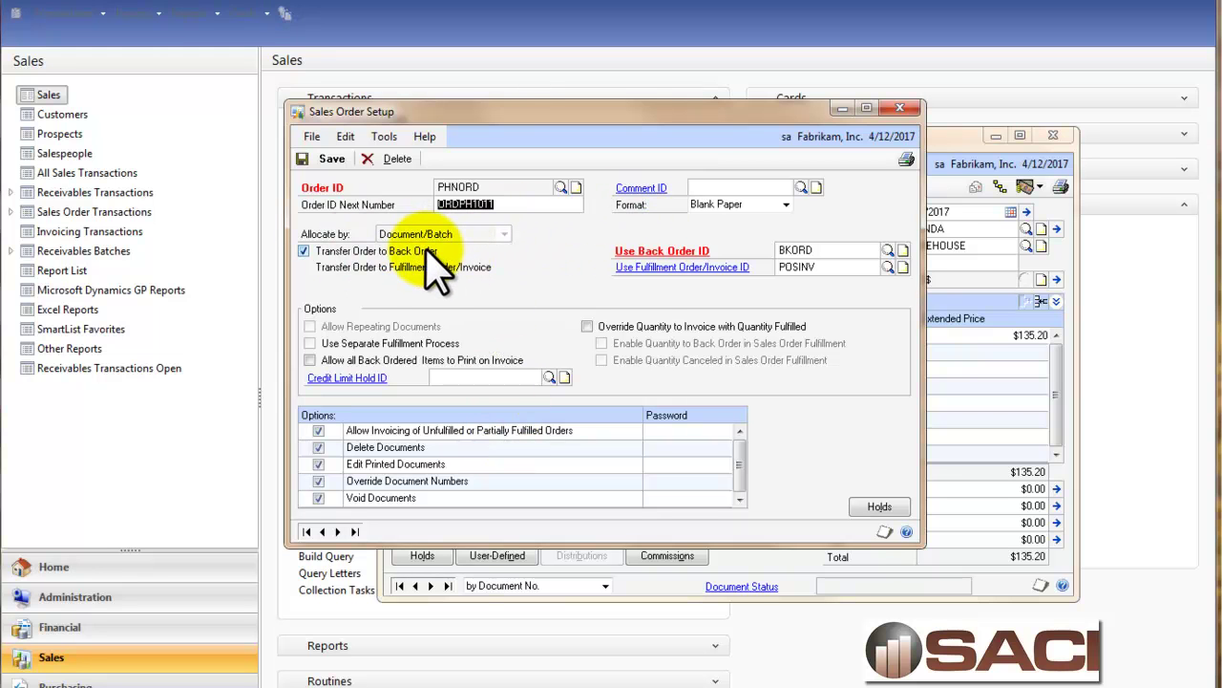
Review the POSINV invoice setup, close both setups, and show the 128 SDRAM line detail.
left_click(697, 267)
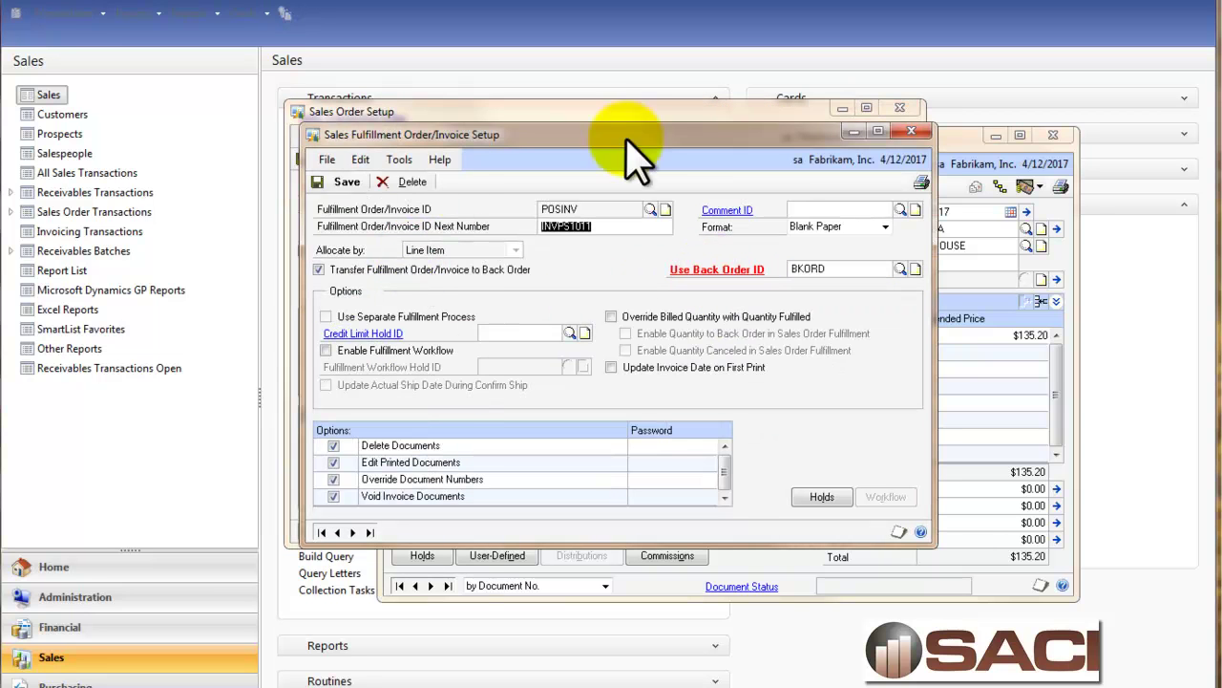
left_click(911, 131)
left_click(905, 110)
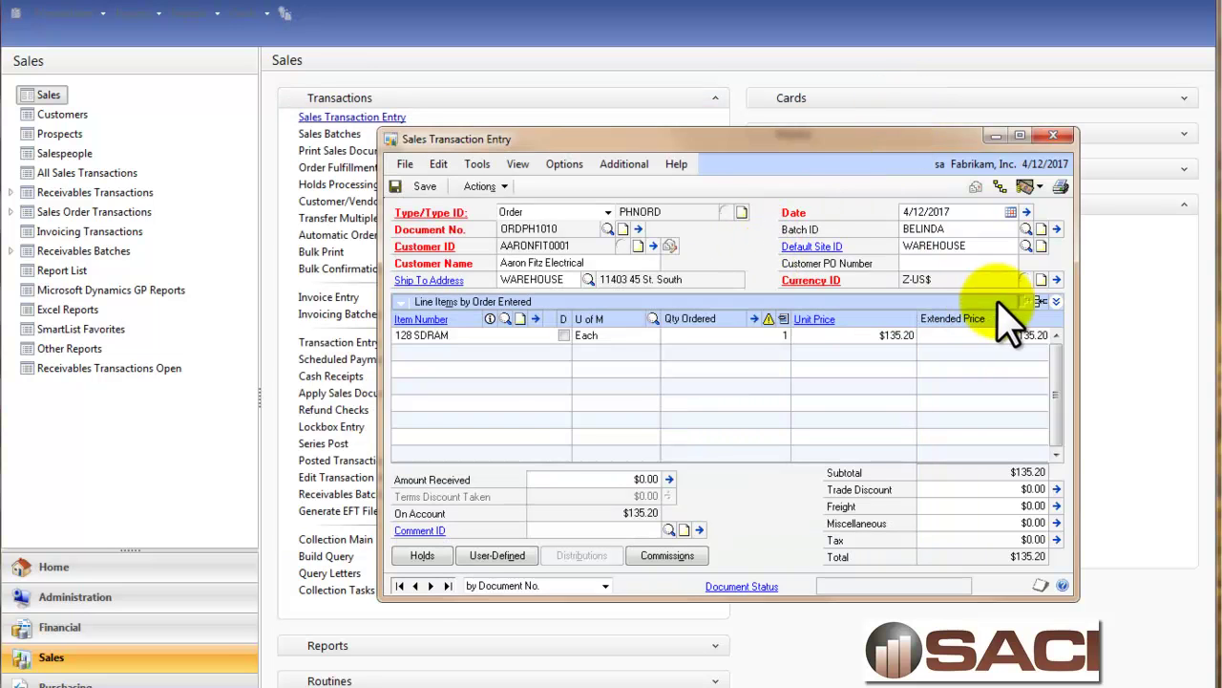
left_click(1056, 301)
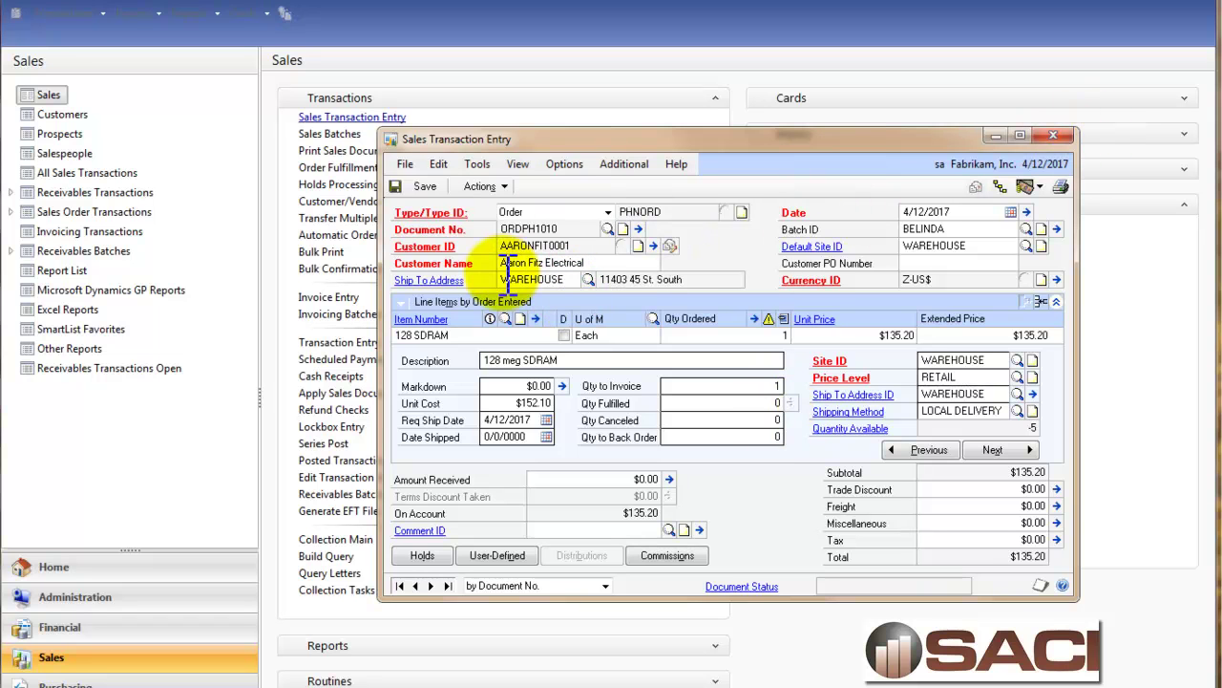
Transfer ORDPH1010 to an invoice with totals and deposits, overriding the shortage and skipping the log.
left_click(483, 186)
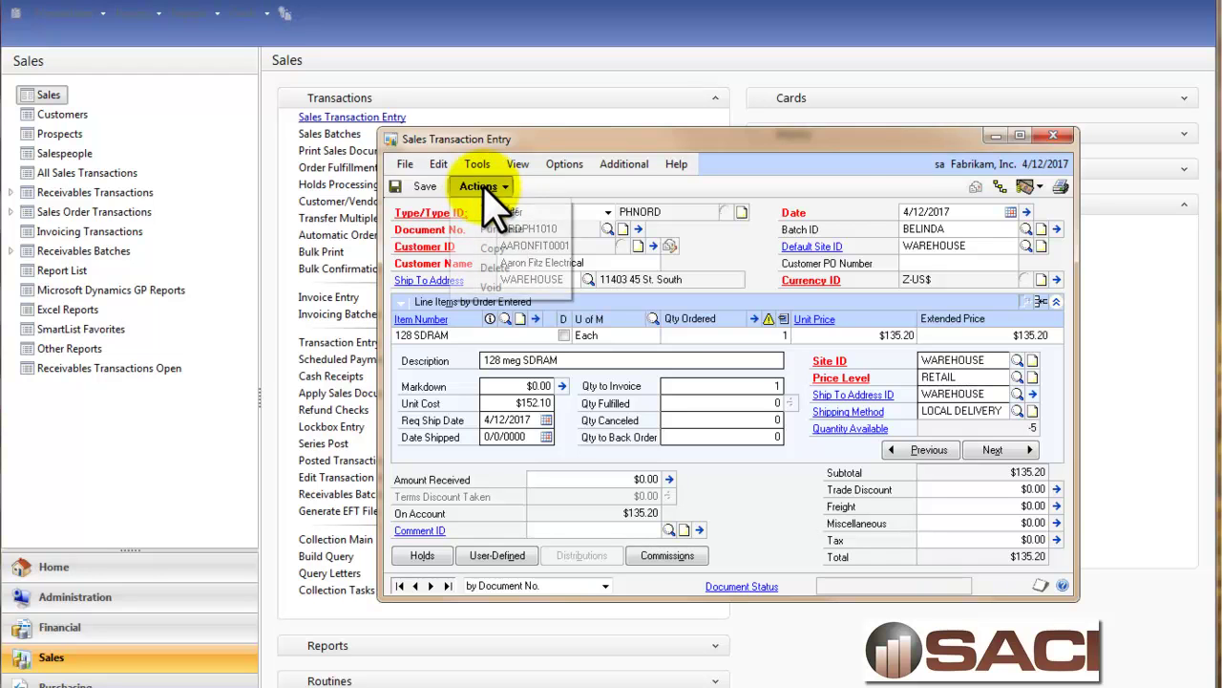
left_click(491, 208)
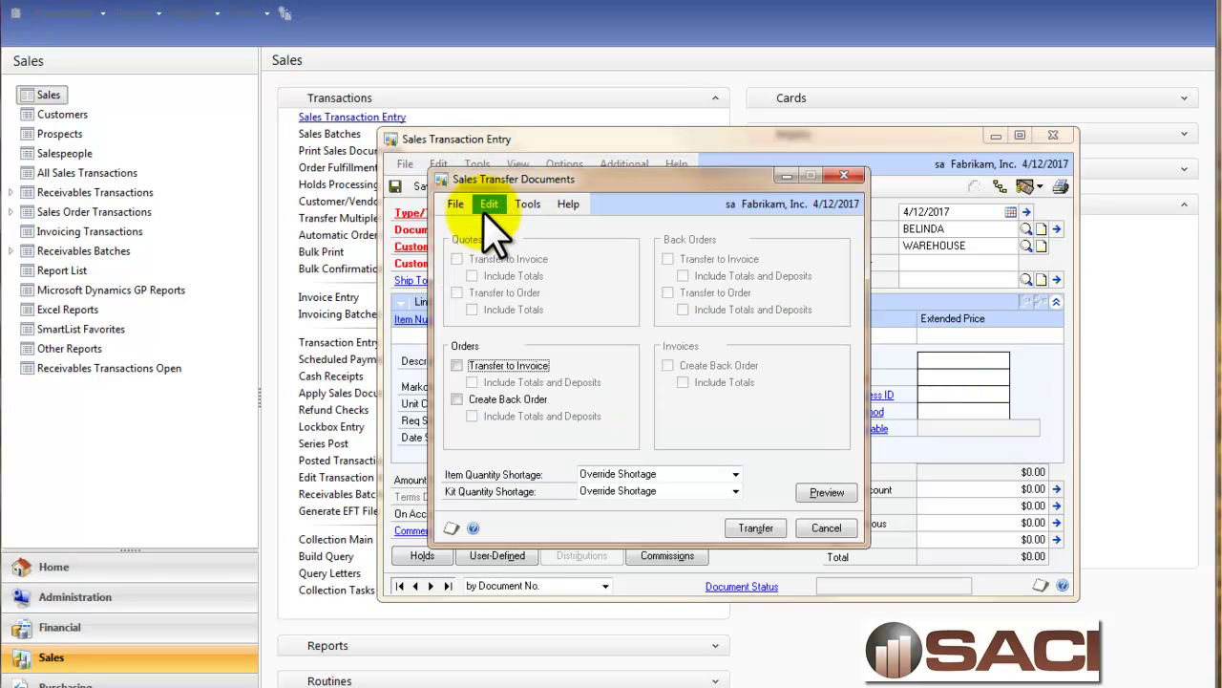
left_click(503, 365)
left_click(504, 382)
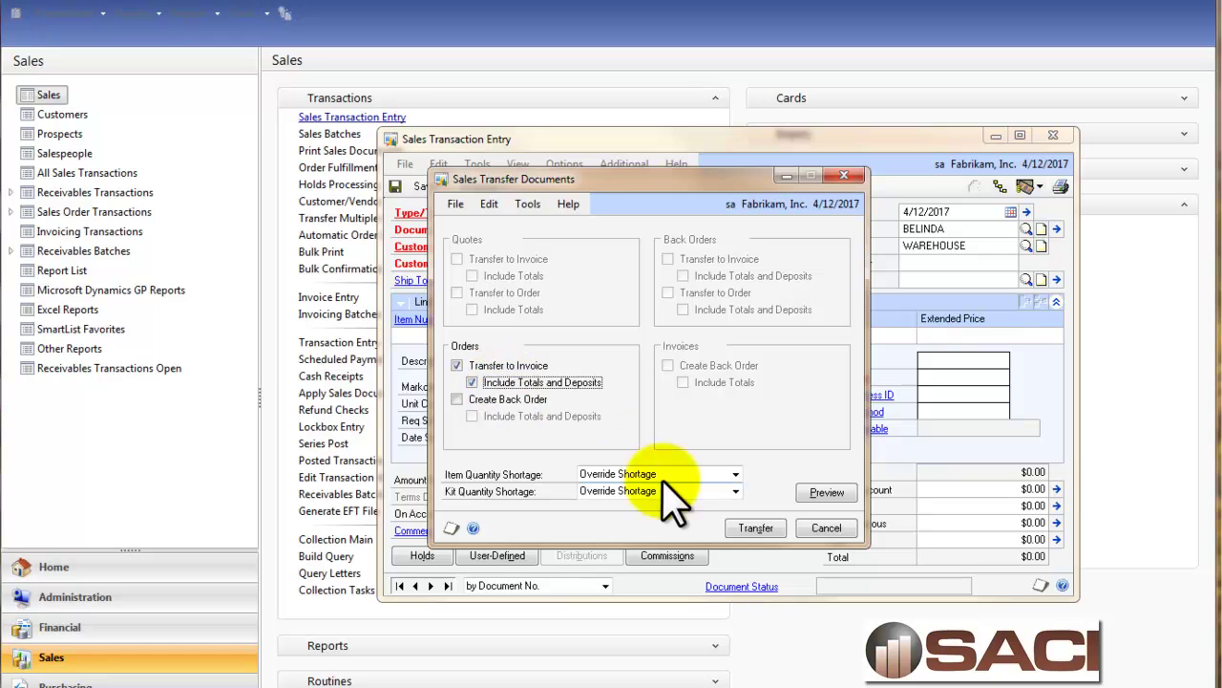
left_click(750, 525)
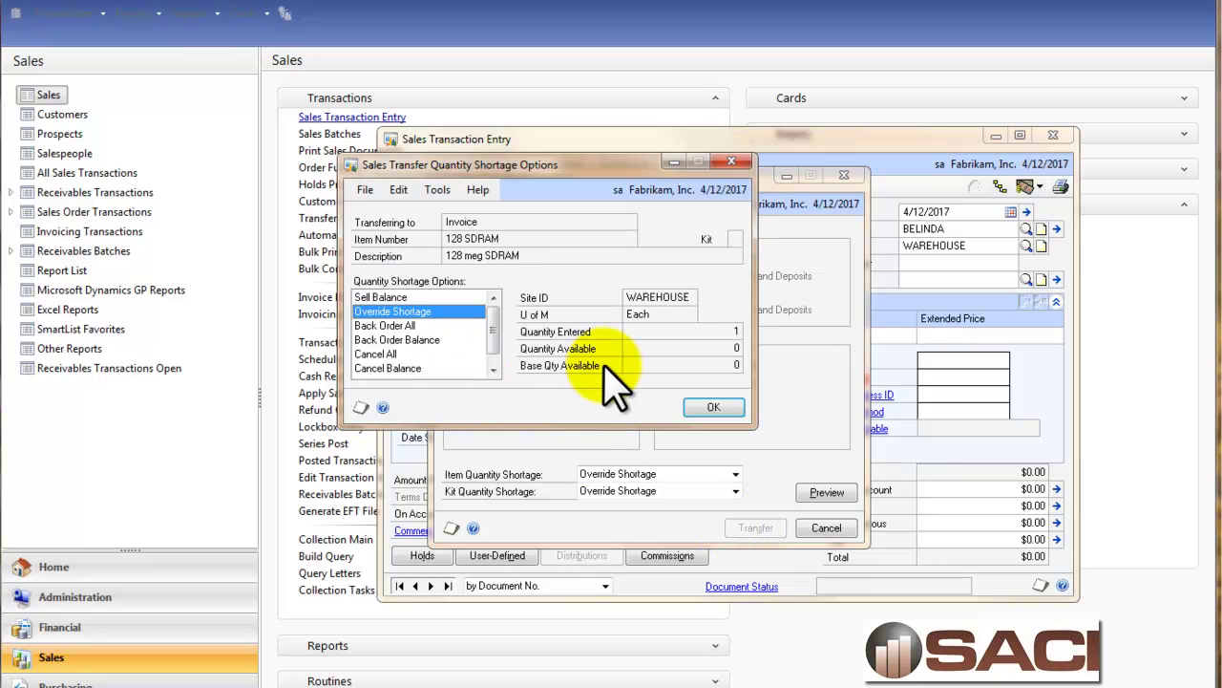
left_click(713, 408)
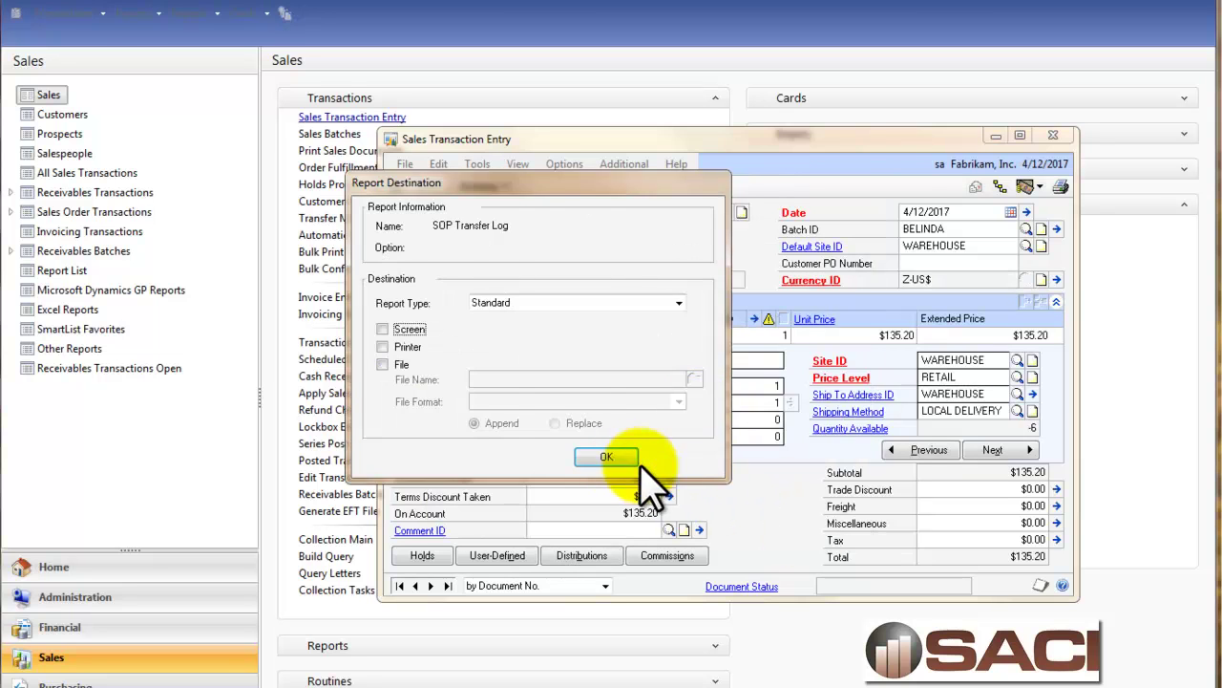
left_click(697, 458)
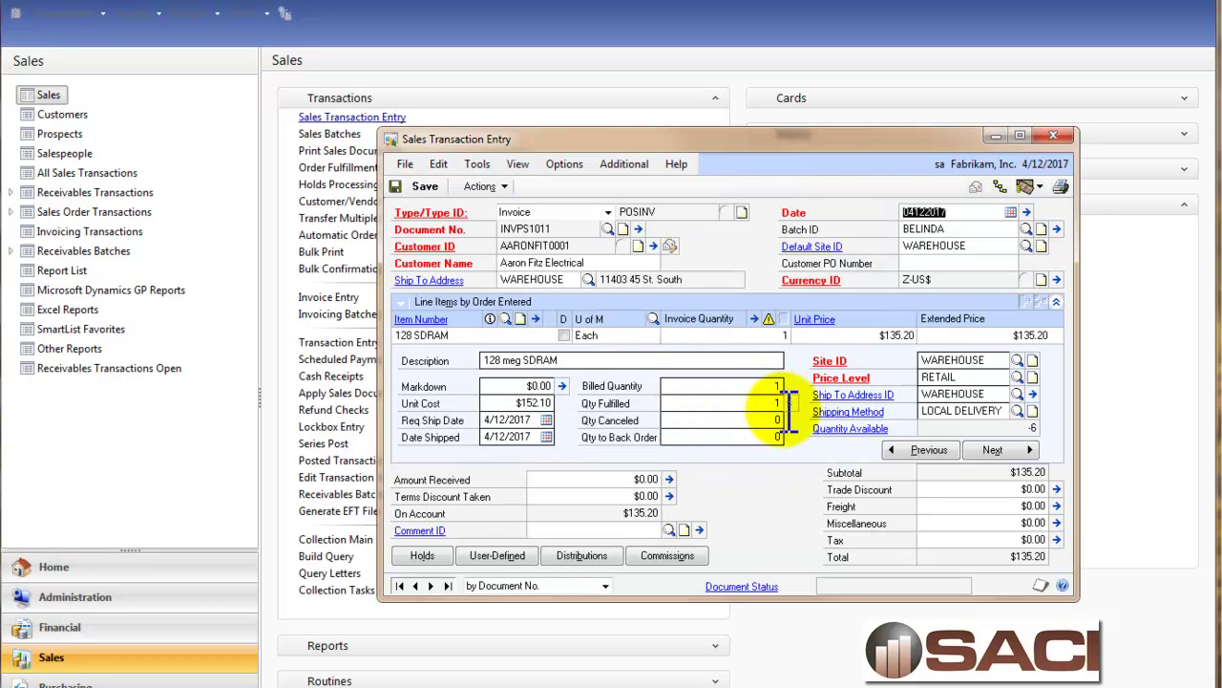